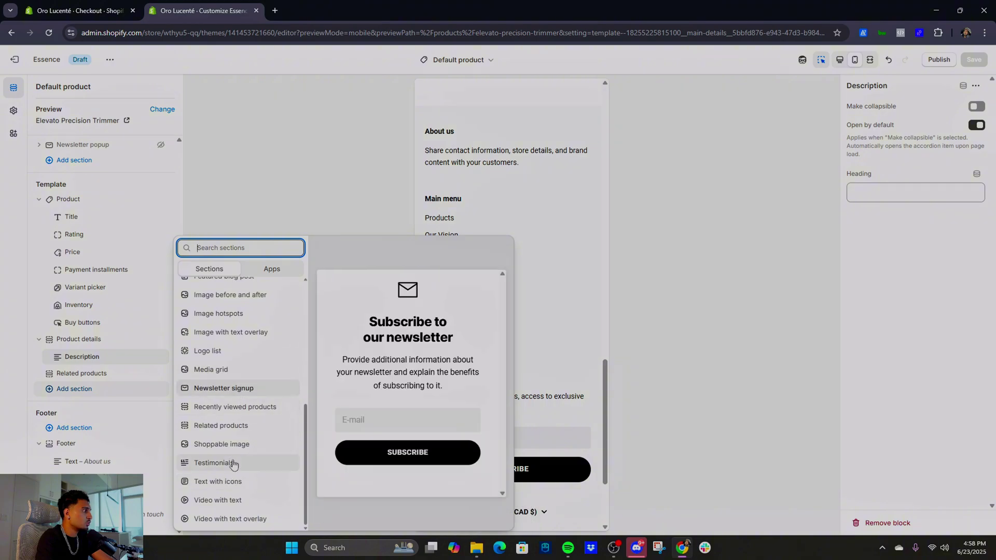
- Add a Testimonials section to the product template and place it above Related products
left_click(232, 463)
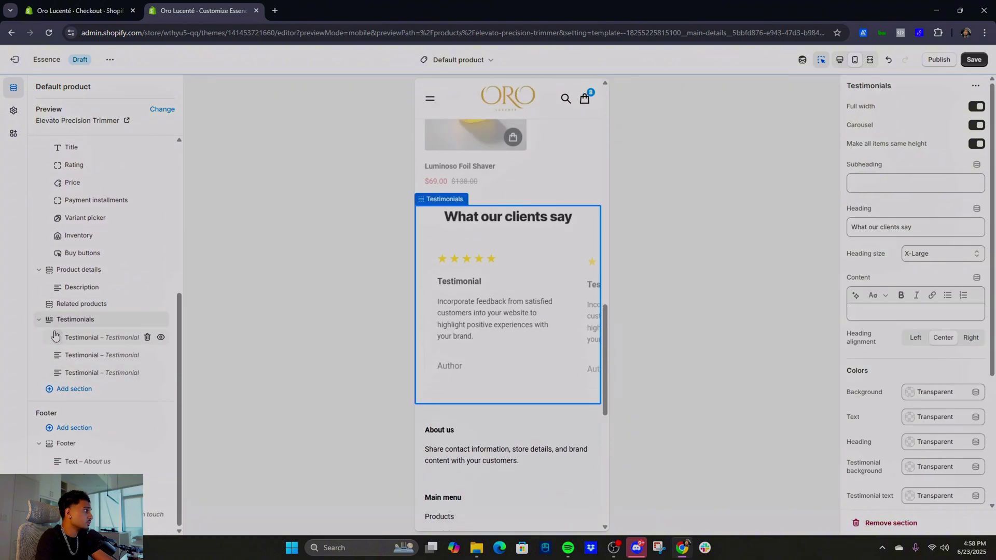
left_click_drag(52, 318, 92, 352)
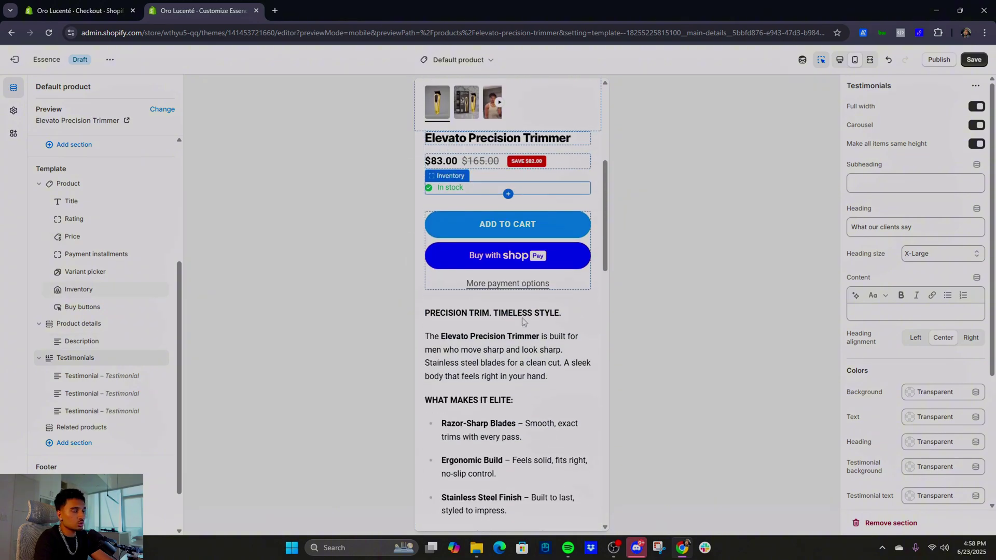
scroll(62, 399, "down", 1)
- Add a Video section to the product template and place it between Testimonials and Related products
left_click(85, 389)
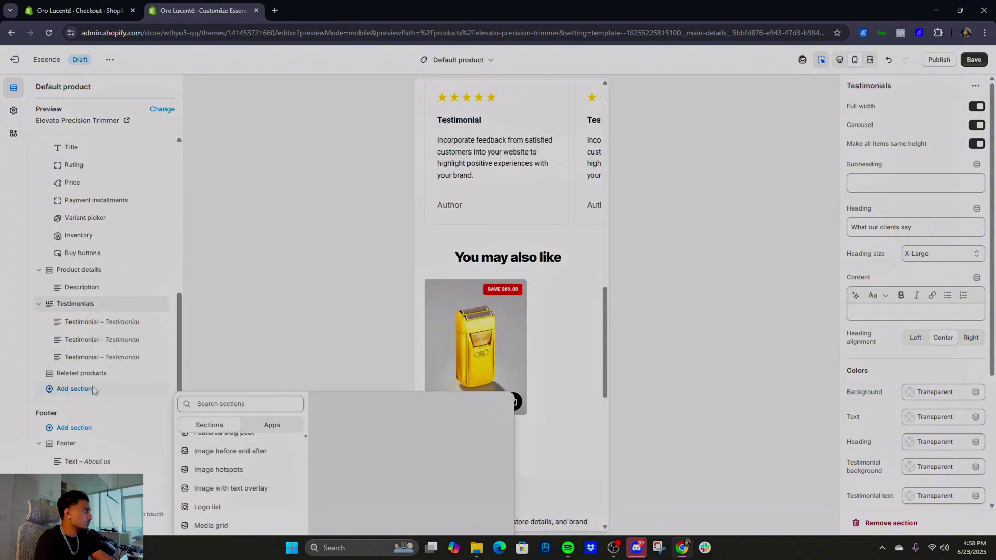
scroll(249, 441, "down", 5)
scroll(237, 412, "up", 5)
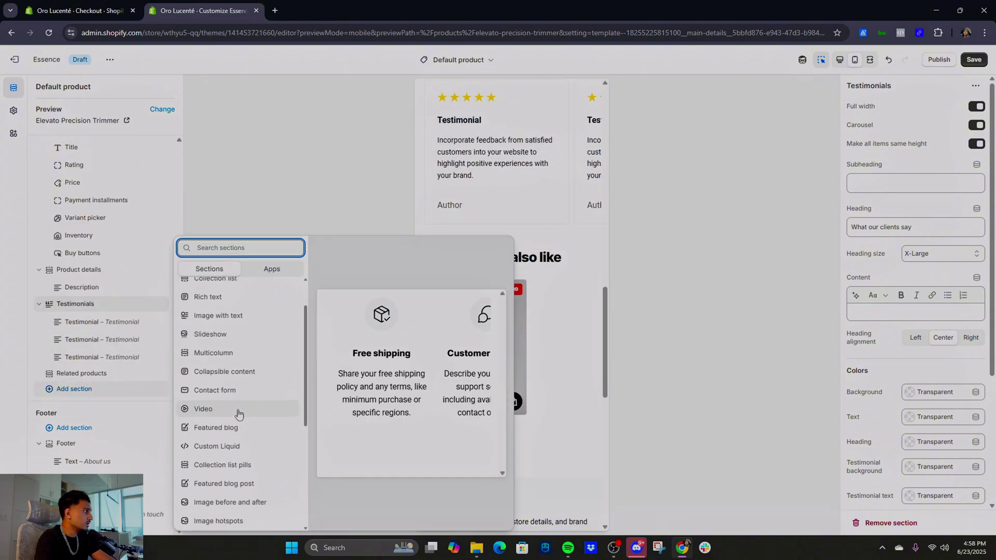
scroll(244, 467, "down", 5)
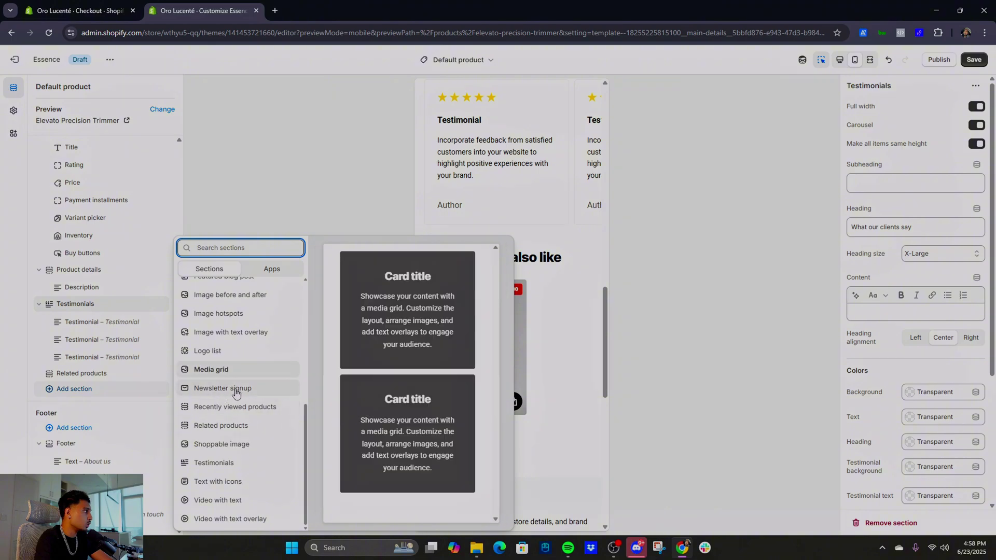
left_click(279, 458)
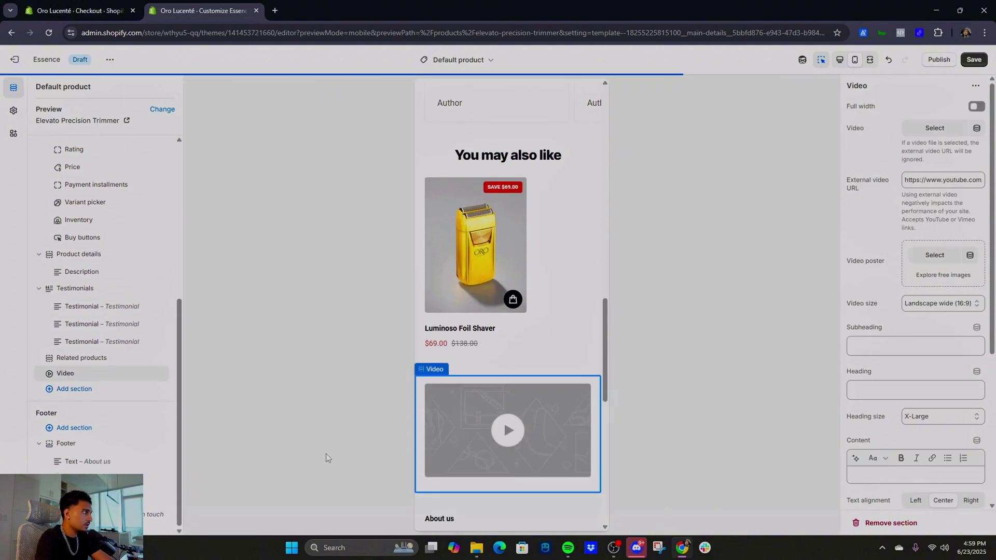
left_click_drag(48, 377, 78, 358)
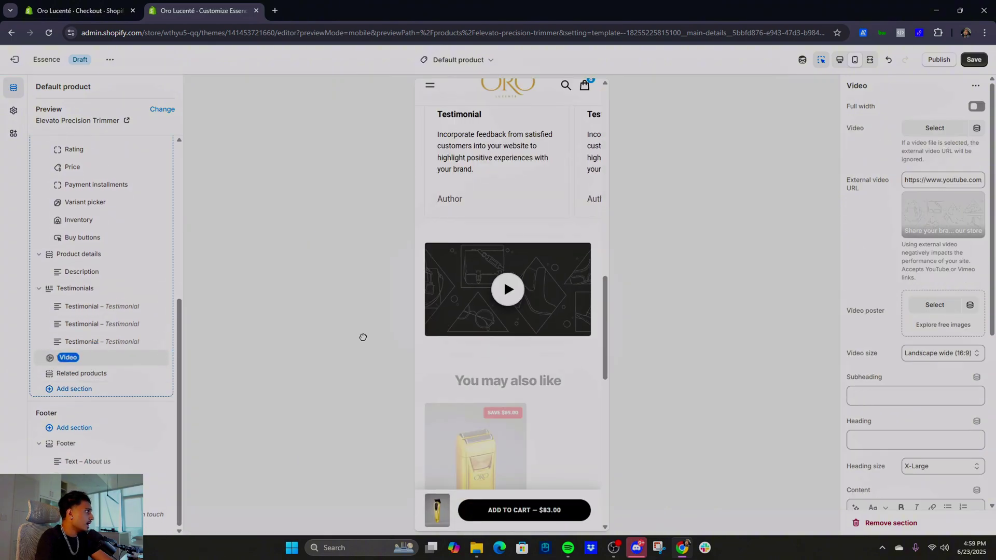
- Review the mobile product page preview from the lower sections up to the header
left_click(74, 389)
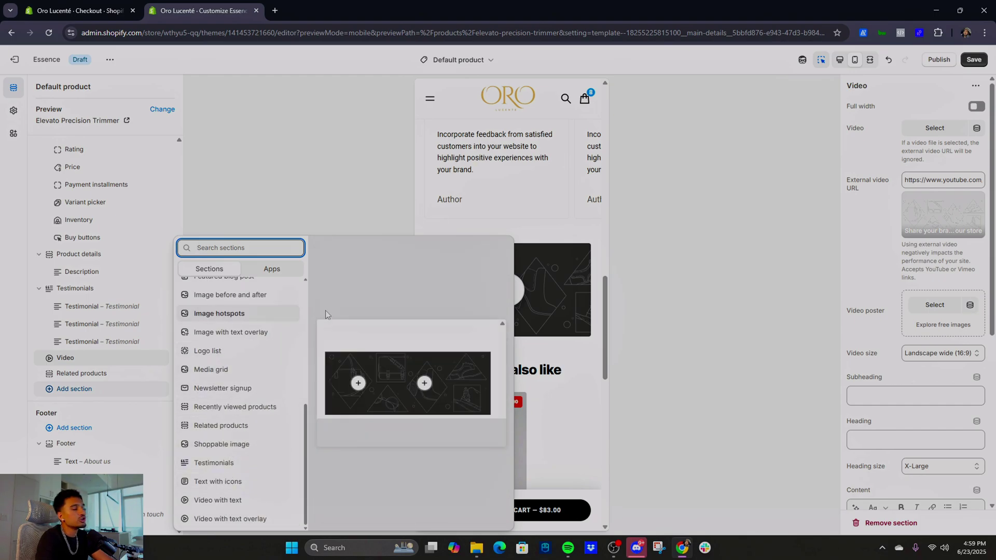
left_click(544, 242)
scroll(518, 290, "up", 10)
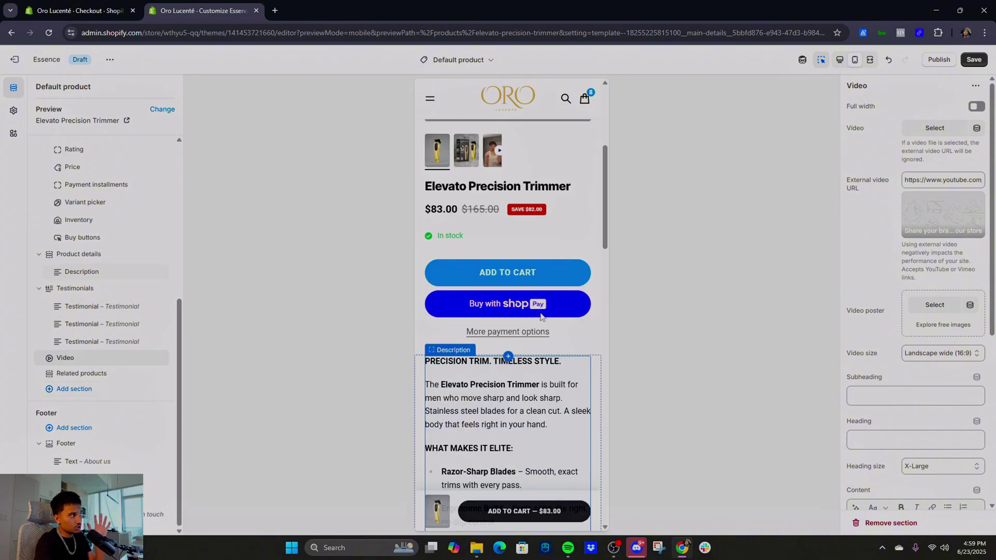
scroll(545, 309, "up", 2)
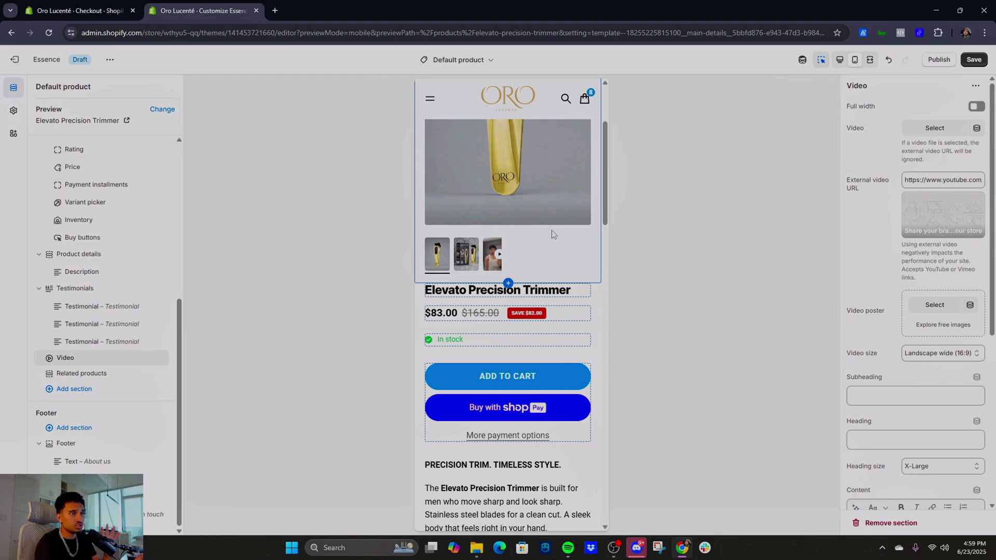
scroll(533, 268, "up", 3)
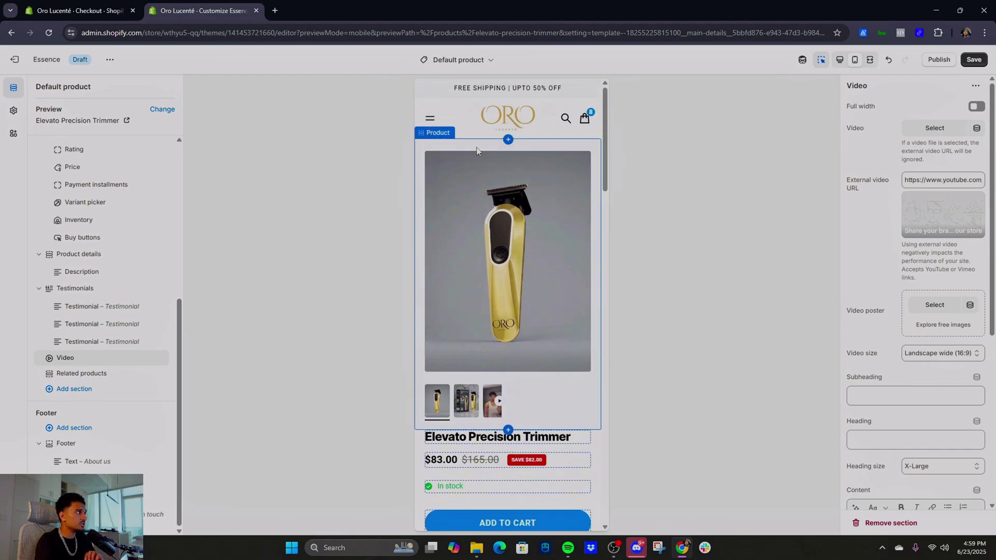
scroll(534, 303, "down", 7)
scroll(540, 306, "up", 7)
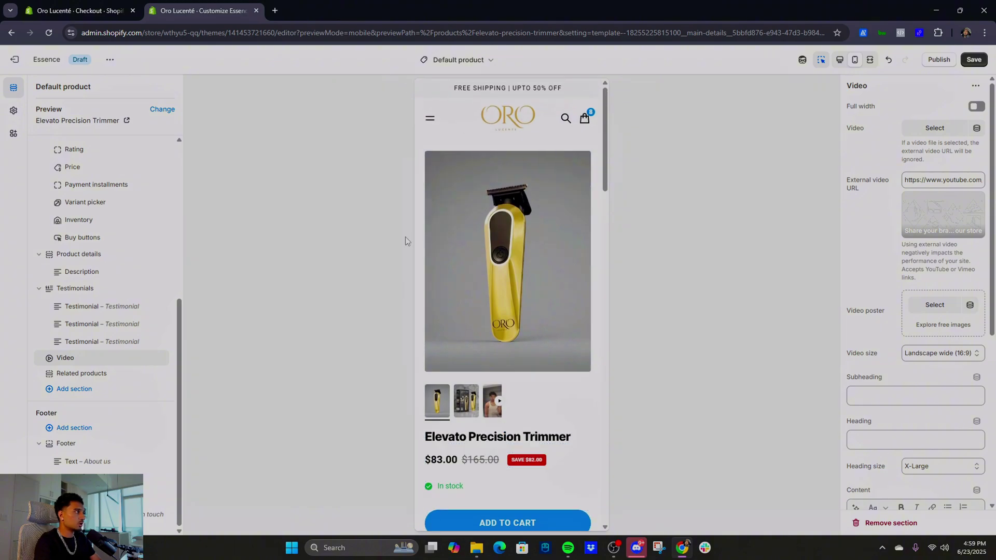
- Check the theme's cart settings, including the available options for what happens after adding to cart
left_click(14, 111)
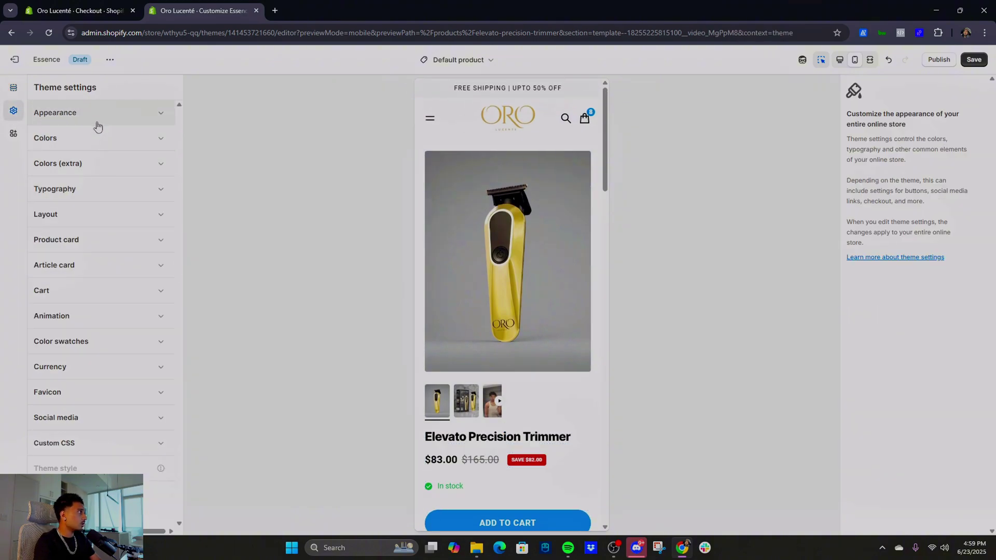
left_click(93, 290)
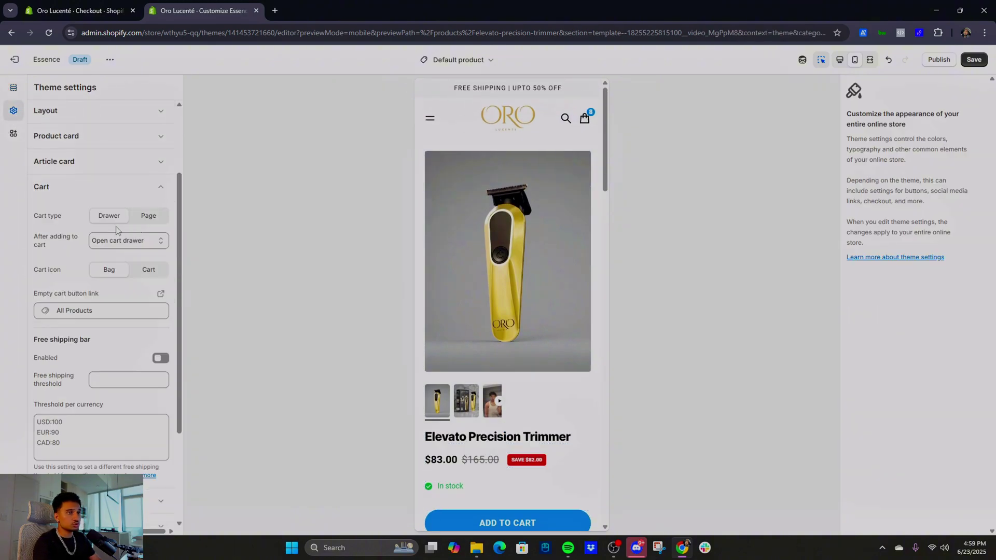
left_click(116, 242)
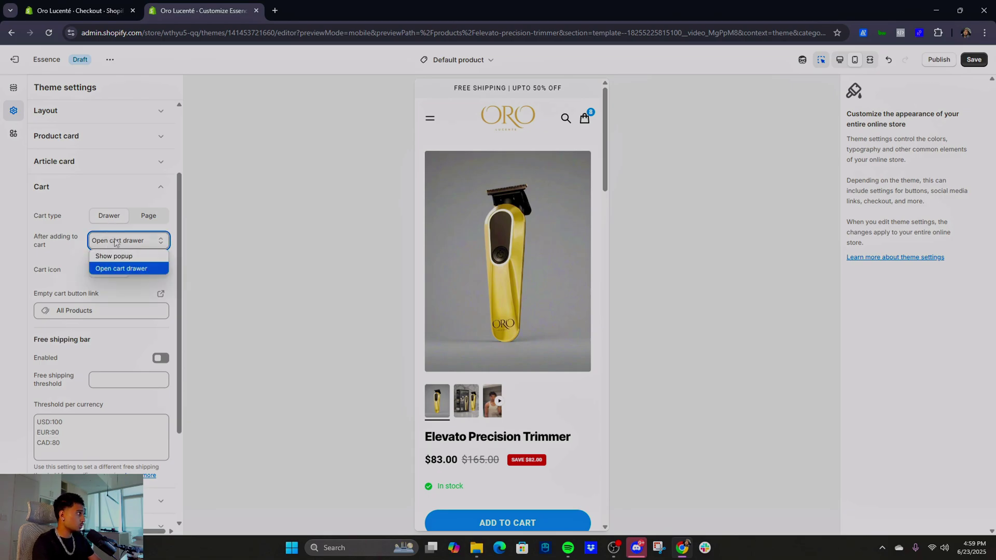
key("Escape")
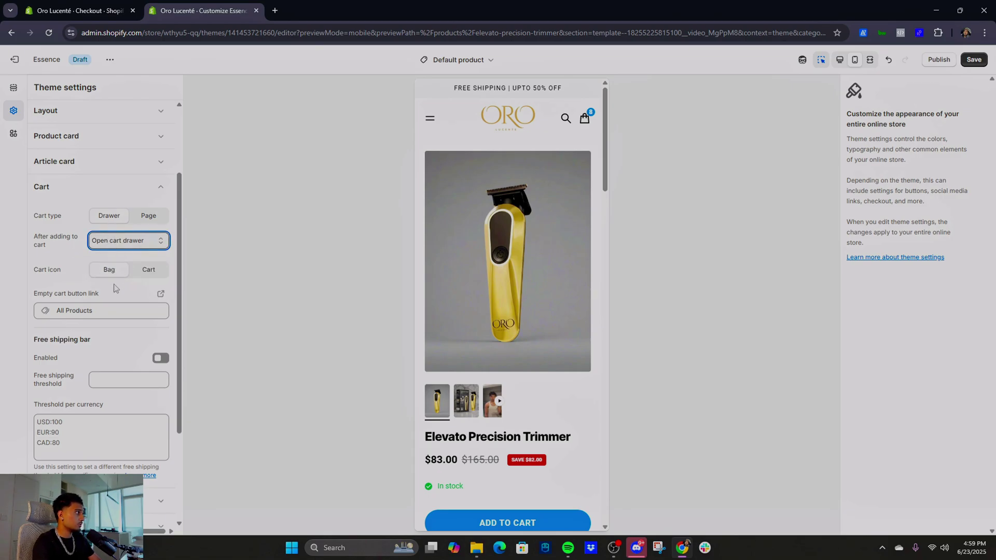
- Test the cart drawer by adding the Elevato Precision Trimmer to the cart in the preview, and close the drawer
scroll(519, 322, "down", 4)
left_click(537, 315)
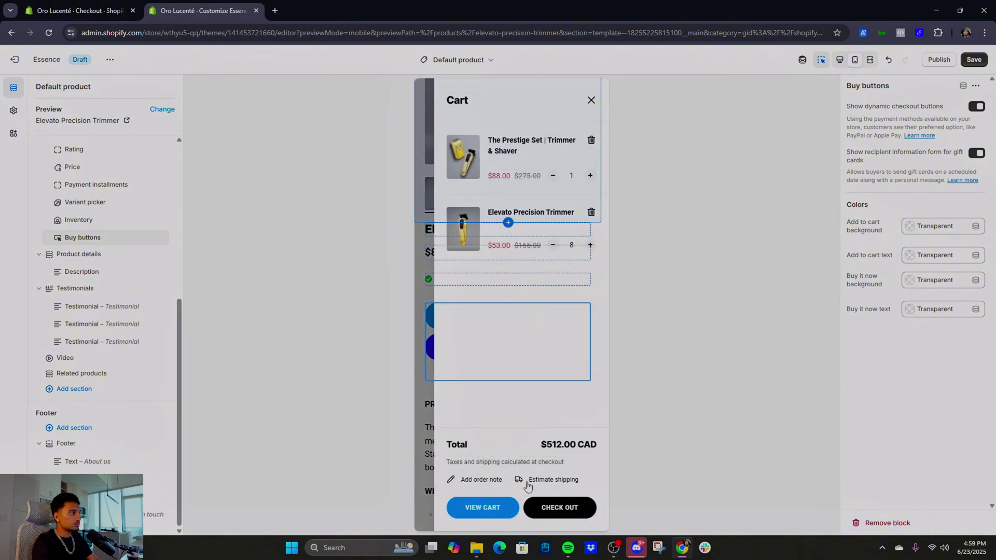
left_click(592, 100)
- Enable the free shipping bar in the theme's cart settings and set the free shipping threshold to 4
left_click(14, 110)
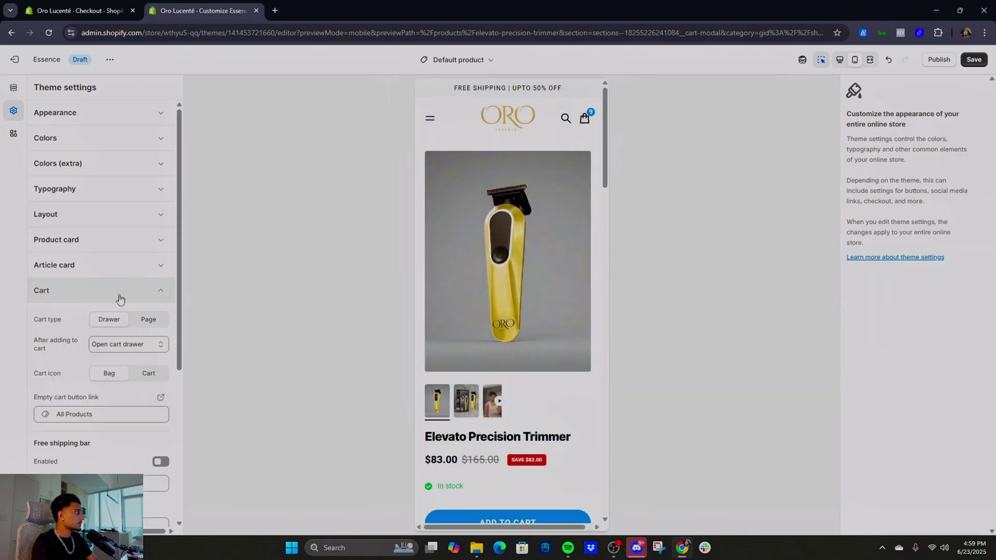
scroll(120, 296, "down", 4)
left_click(161, 254)
left_click(130, 277)
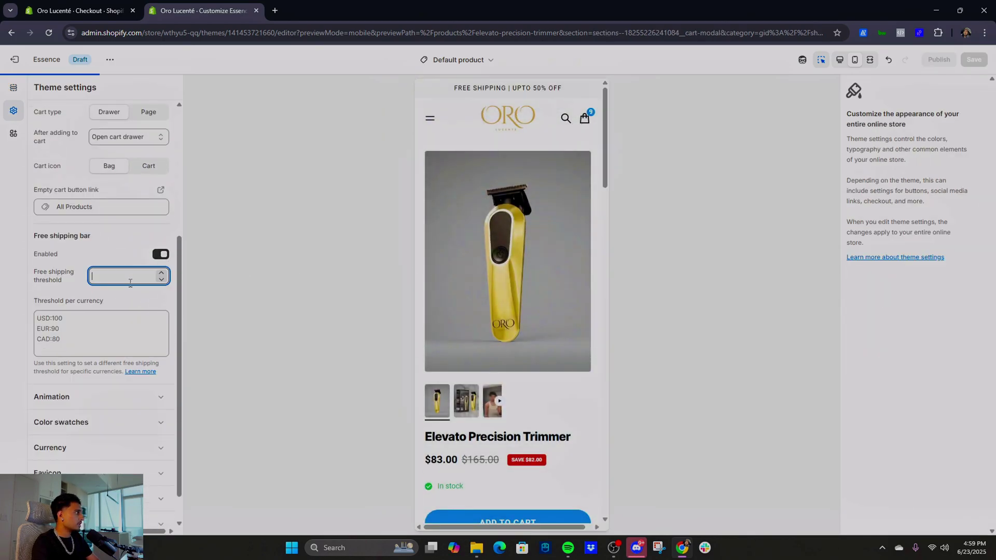
type("4")
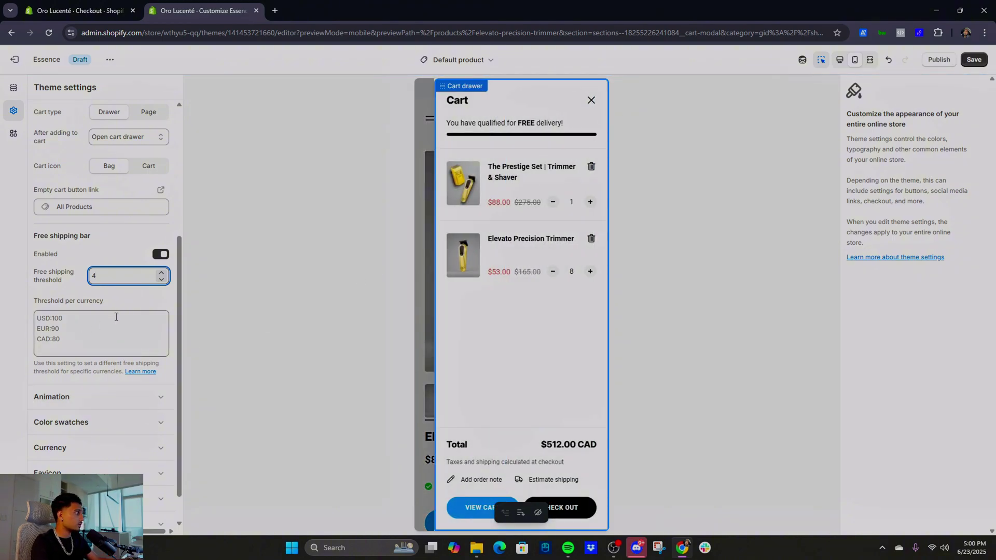
- Set the theme's favicon to the first ORO logo image in the file library
scroll(116, 317, "up", 4)
scroll(99, 363, "down", 7)
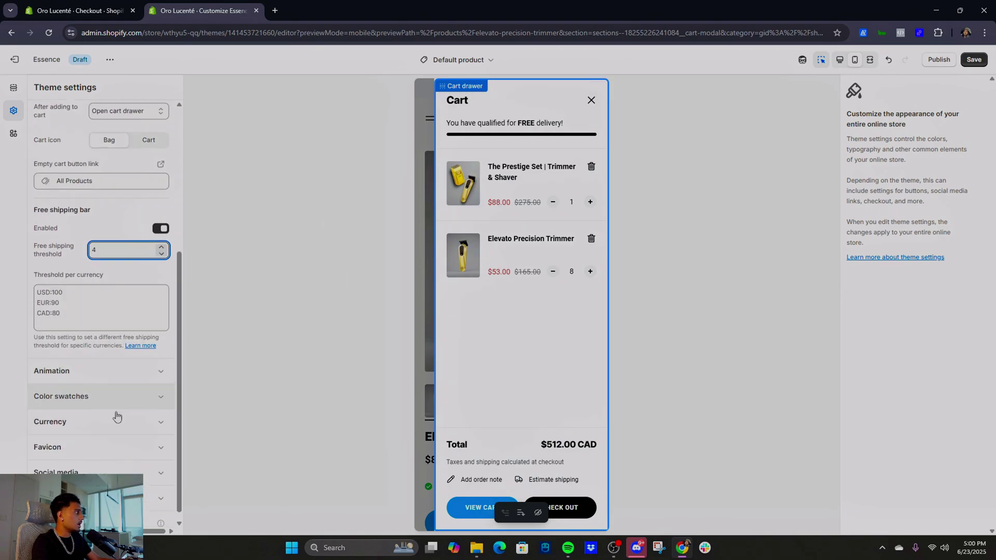
left_click(98, 411)
left_click(128, 393)
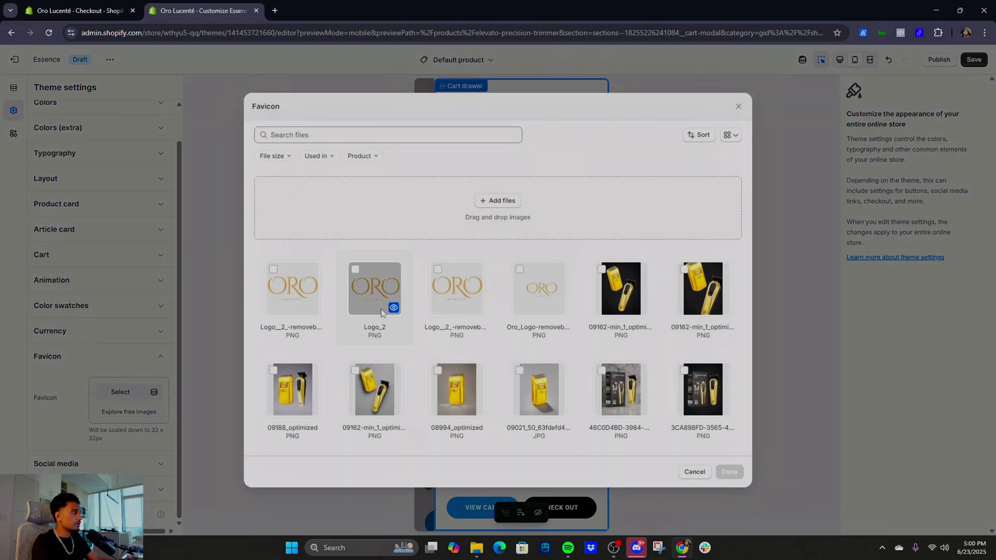
left_click(293, 288)
left_click(730, 475)
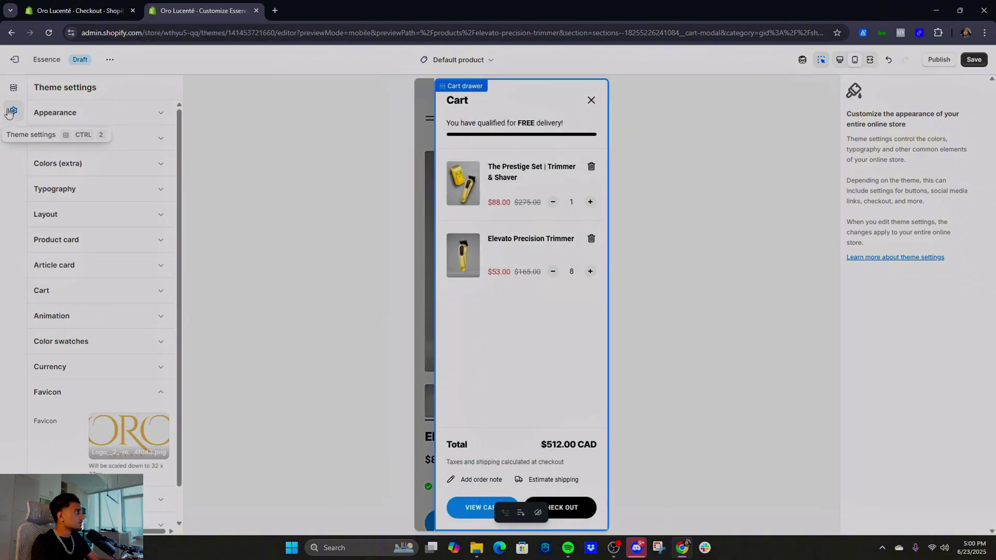
- Turn off the tax and shipping message, cart note, shipping estimator and view cart button for the cart drawer
left_click(14, 88)
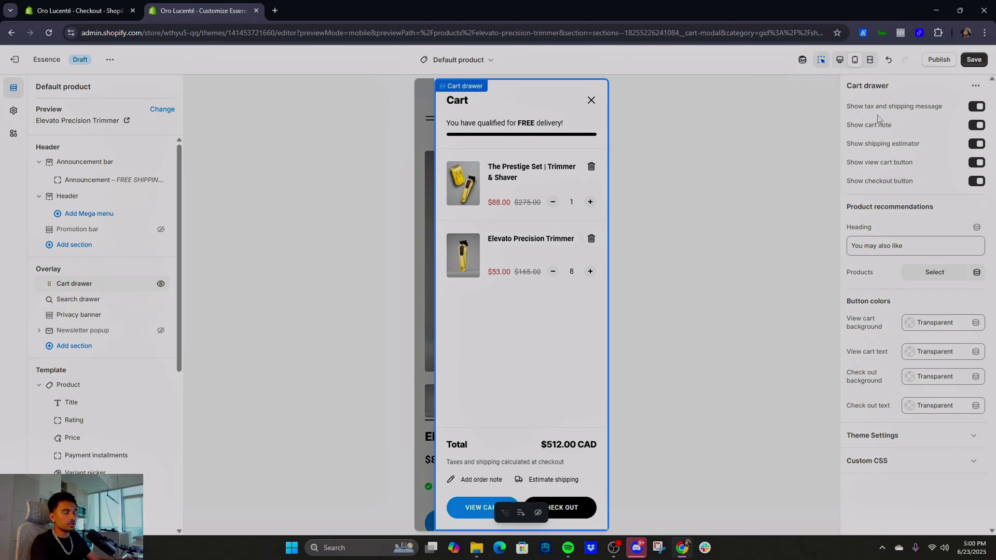
left_click(977, 107)
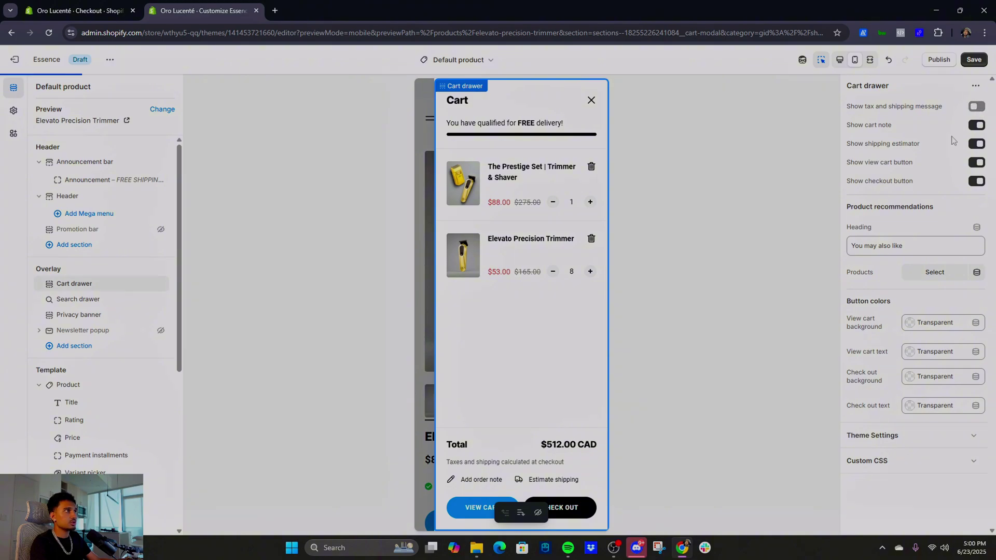
left_click(977, 125)
left_click(978, 143)
left_click(977, 162)
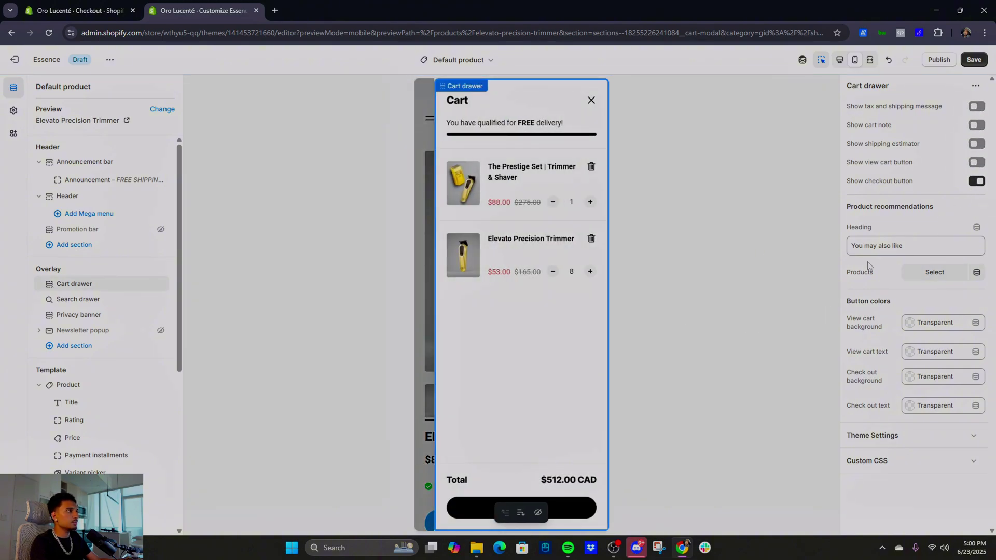
- Choose the Elevato Precision Trimmer, Luminoso Foil Shaver and The Prestige Set as the cart drawer's product recommendations
left_click(953, 272)
left_click(853, 158)
left_click(854, 187)
left_click(854, 213)
left_click(974, 525)
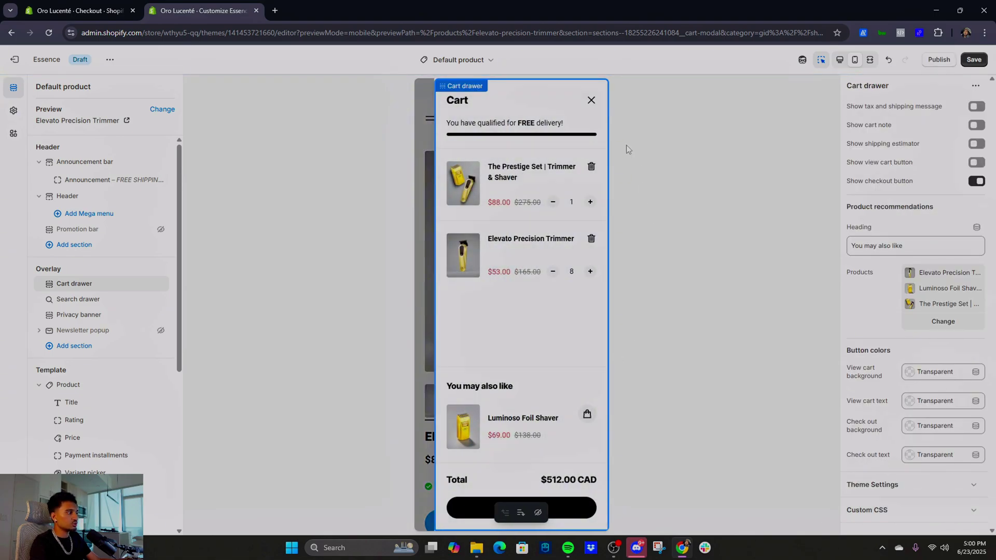
- Save the theme changes and close the cart drawer in the preview
left_click(591, 100)
key("ctrl+s")
scroll(565, 347, "down", 3)
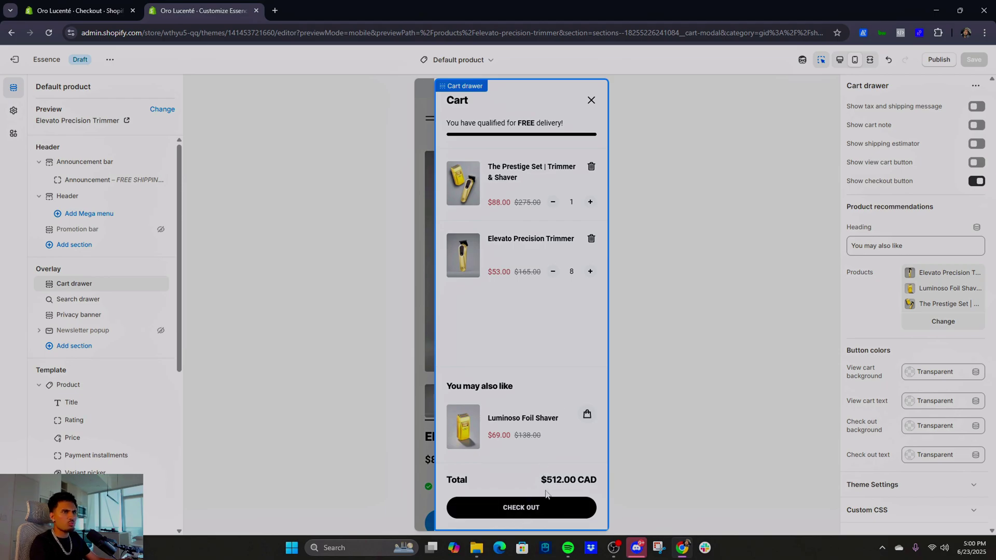
left_click(591, 100)
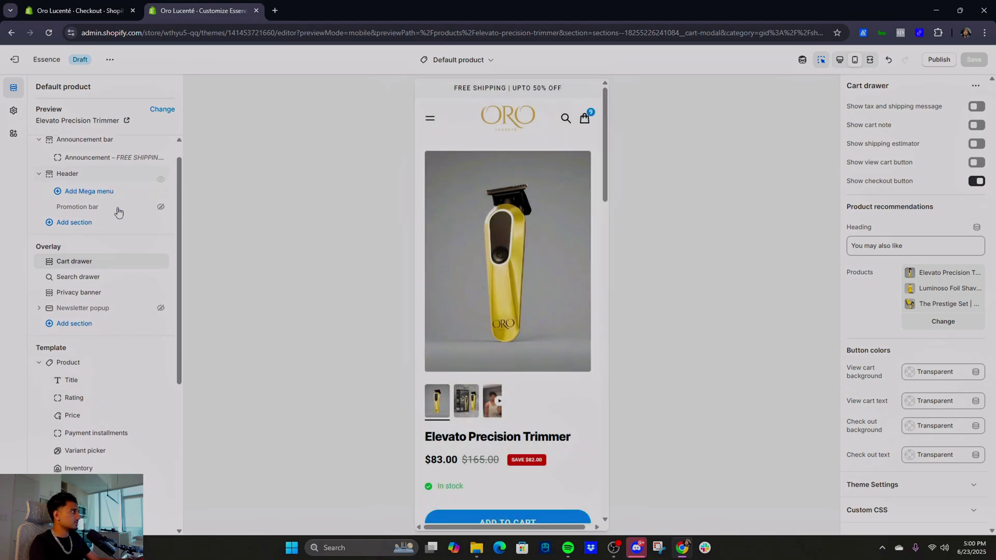
- Review the theme's color settings for general text, buttons, header, footer and product cards
left_click(13, 110)
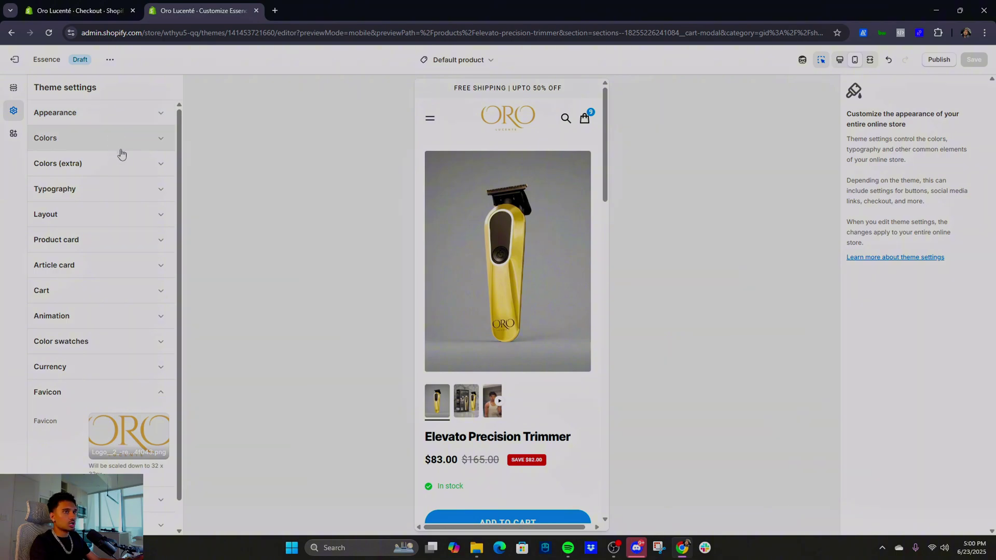
left_click(121, 143)
scroll(104, 171, "down", 3)
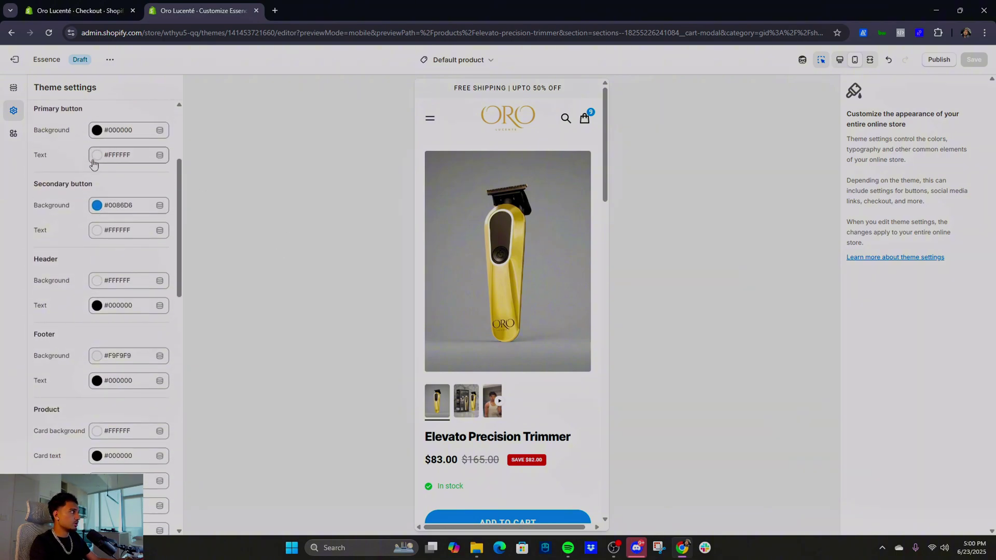
scroll(126, 186, "up", 3)
scroll(140, 233, "down", 5)
scroll(150, 269, "up", 5)
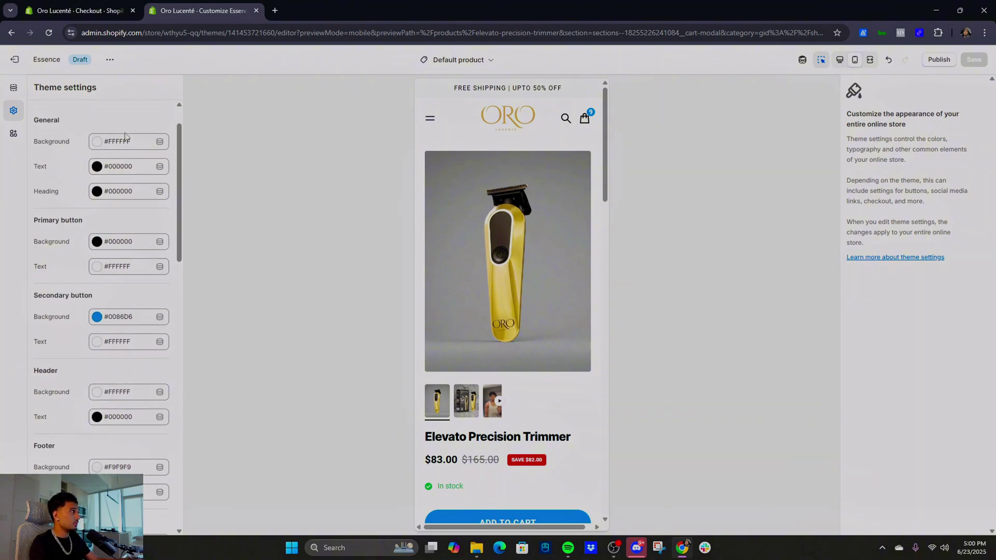
left_click(138, 145)
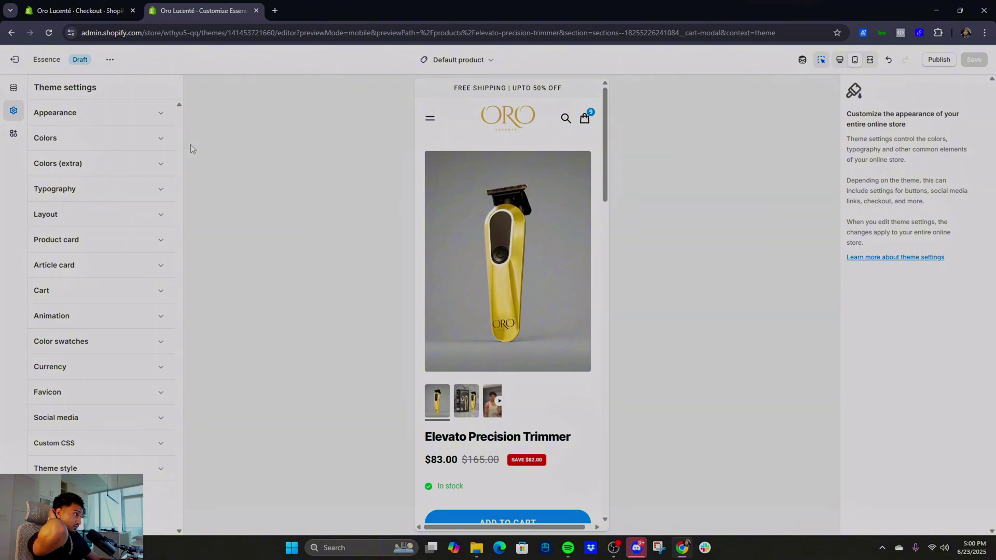
- Set the theme's heading font to Montserrat Extra Bold in the typography settings
left_click(159, 189)
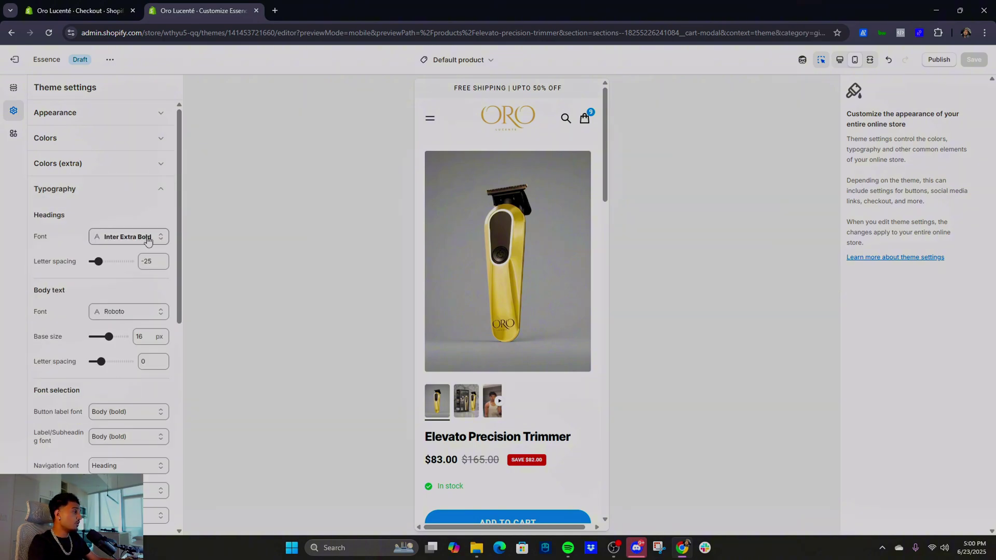
left_click(156, 237)
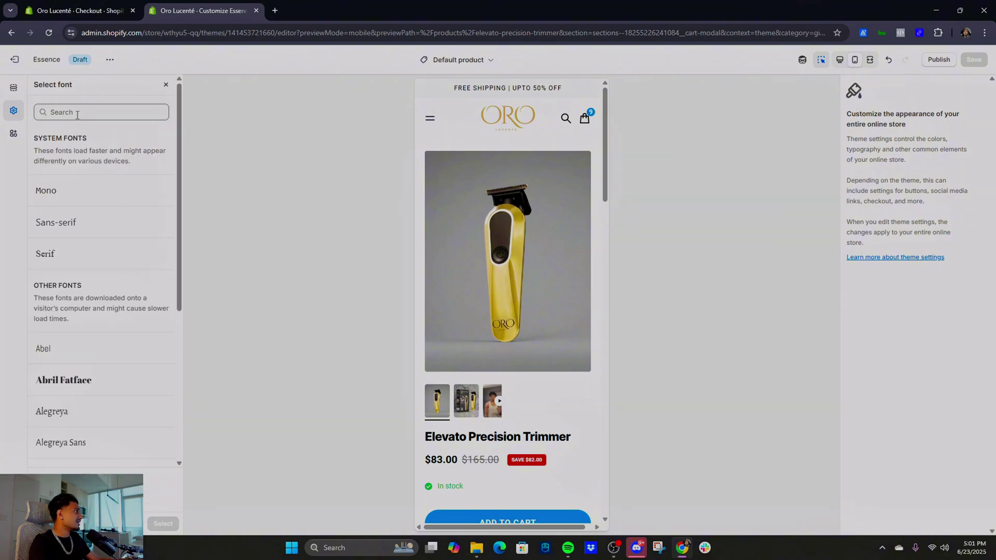
left_click(115, 120)
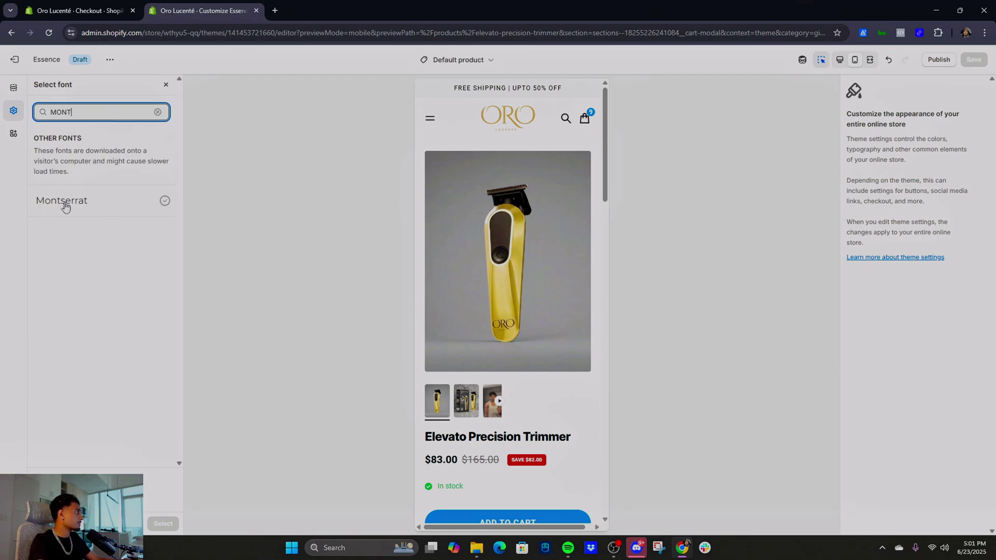
left_click(125, 201)
left_click(78, 480)
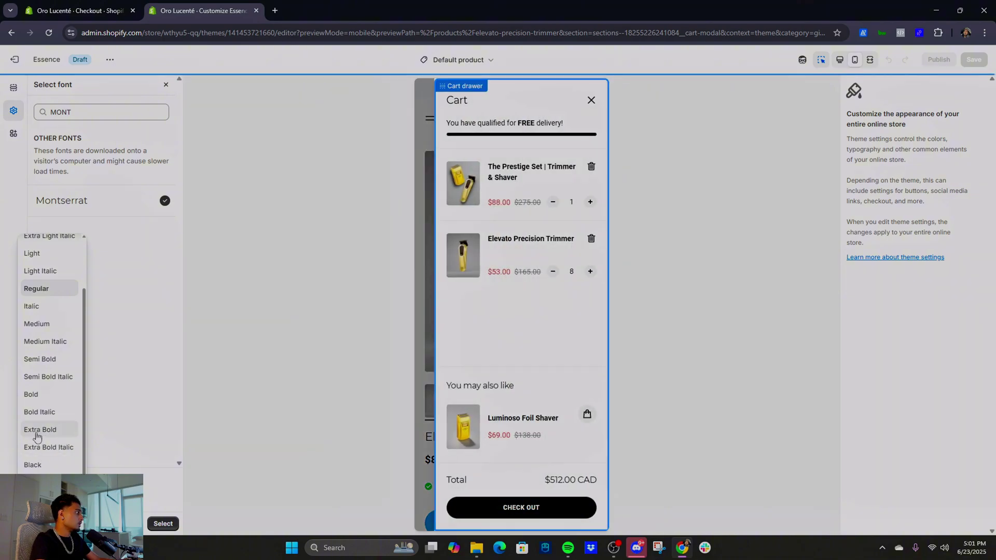
left_click(62, 430)
left_click(158, 525)
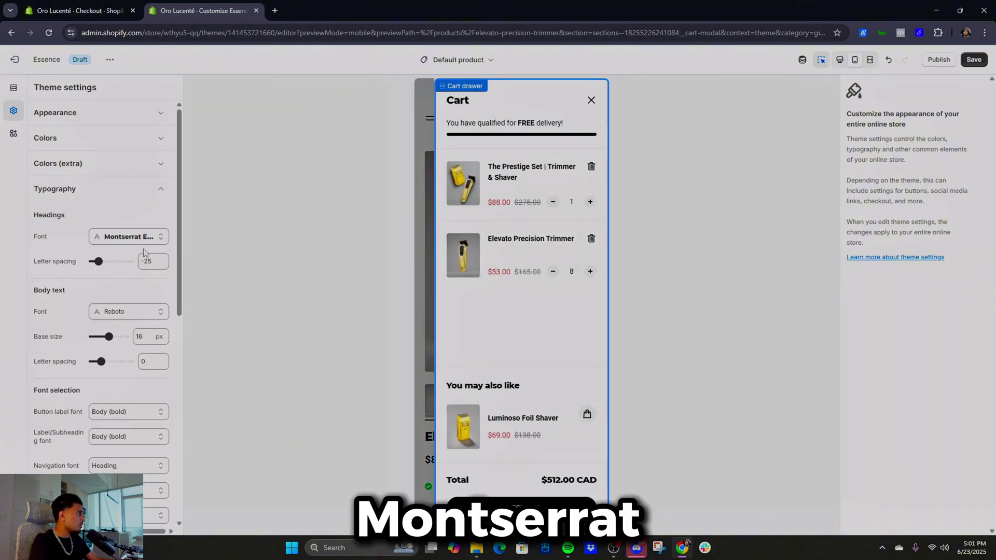
- Set the body text font to Montserrat and check it on the product page preview with the cart drawer closed
left_click(129, 311)
left_click(82, 113)
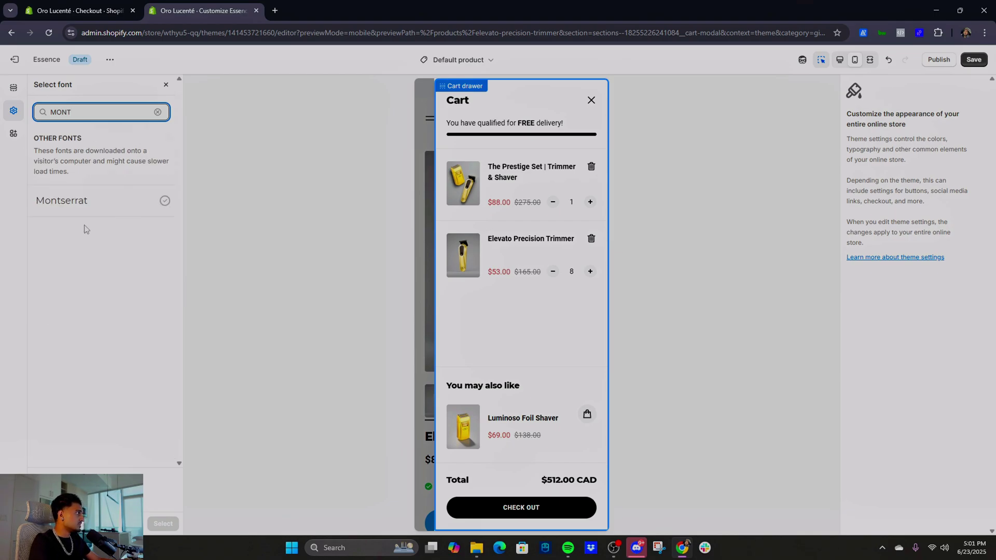
left_click(73, 208)
left_click(164, 524)
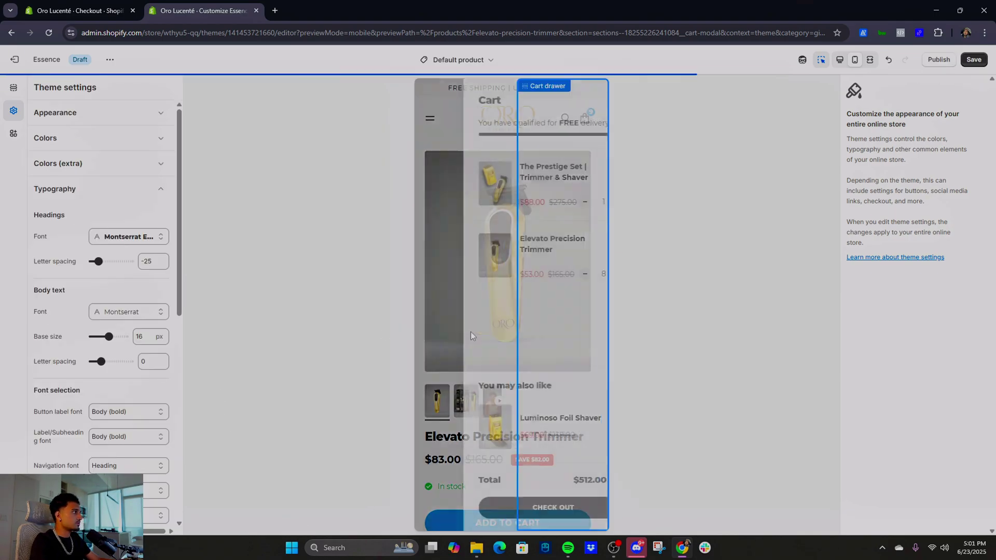
left_click(546, 253)
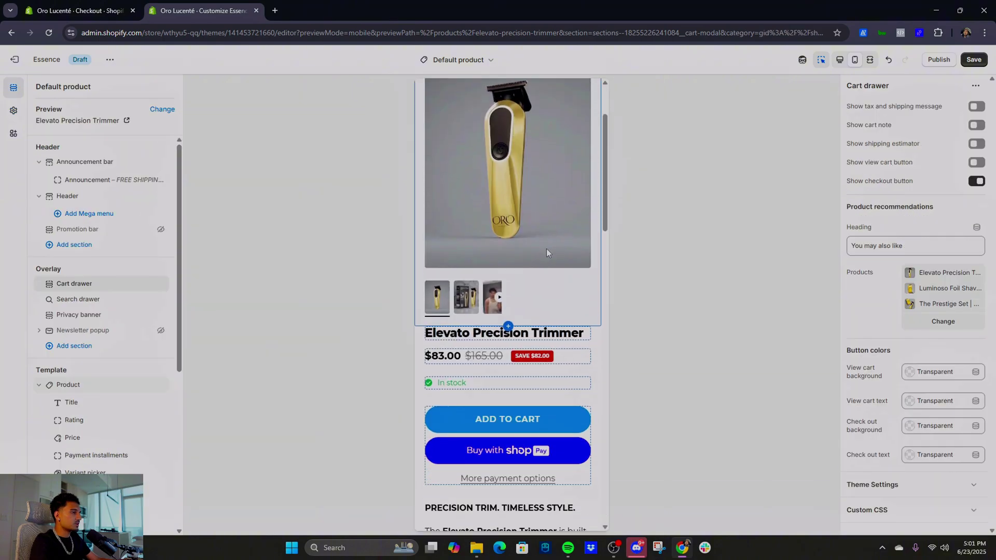
scroll(546, 248, "down", 9)
scroll(500, 261, "up", 4)
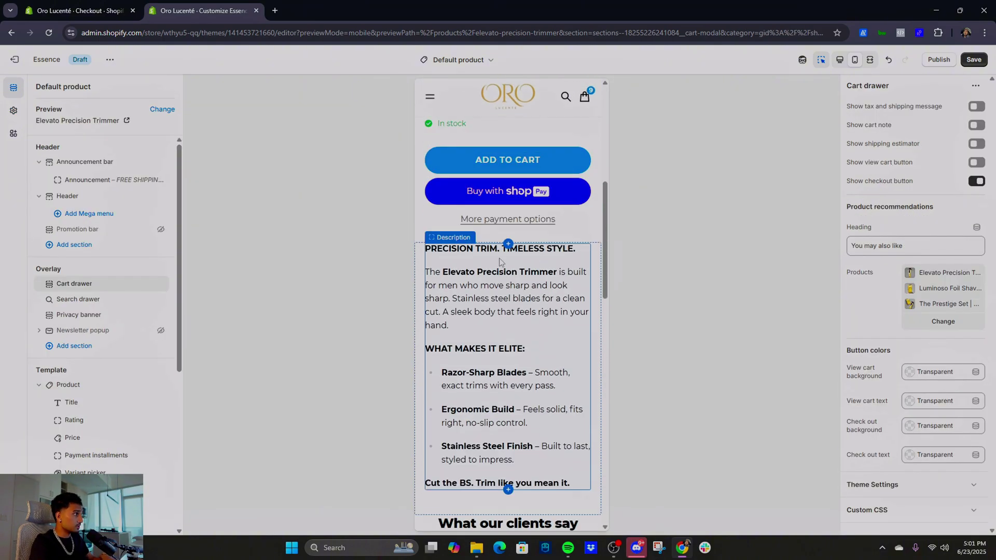
- Review the theme settings for typography, layout, product card, article card and cart
left_click(13, 110)
scroll(143, 235, "down", 1)
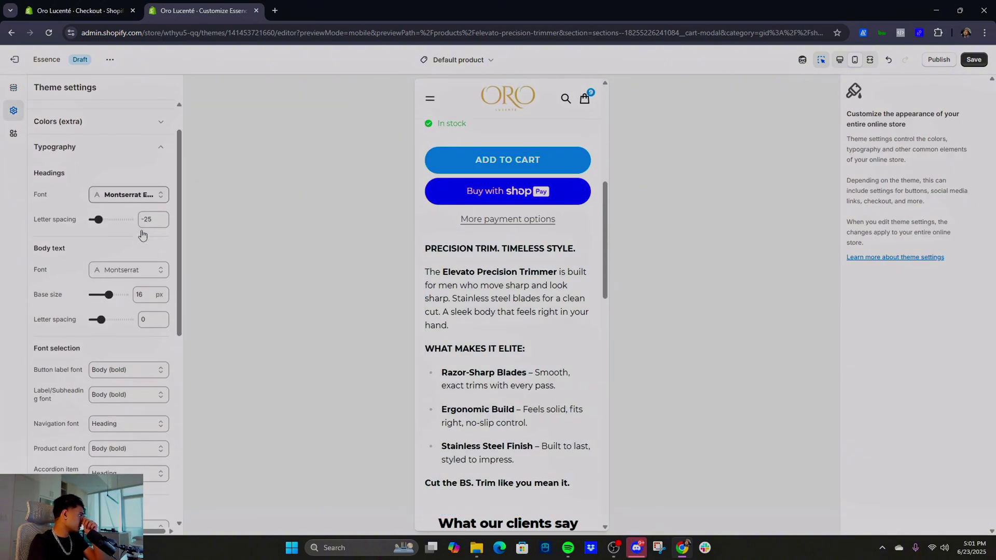
scroll(142, 231, "down", 6)
left_click(129, 260)
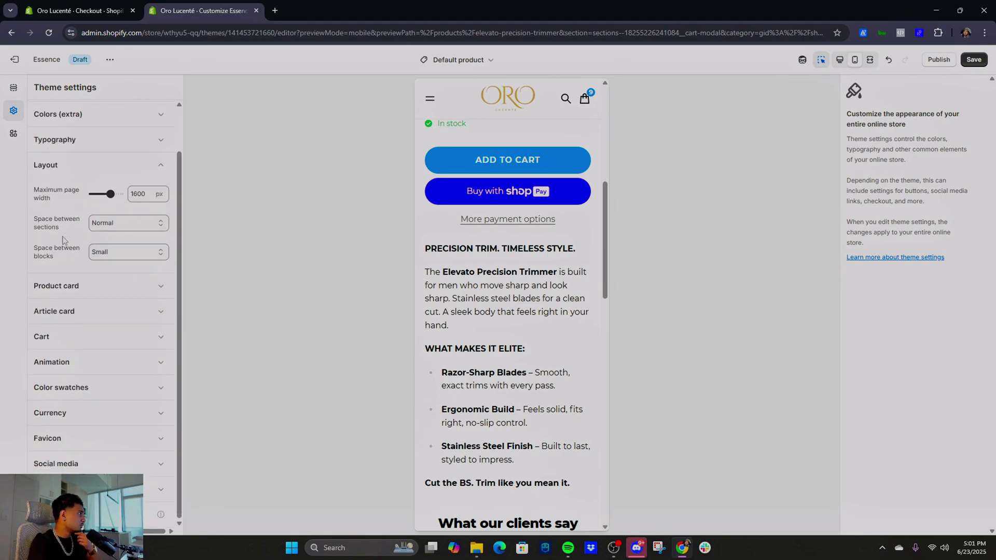
left_click(78, 287)
scroll(124, 223, "down", 1)
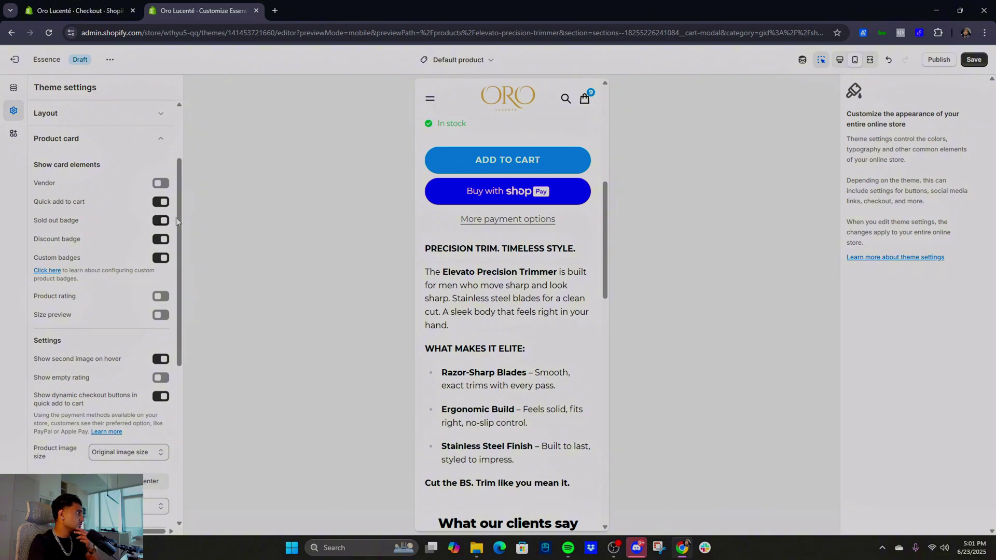
scroll(153, 313, "down", 1)
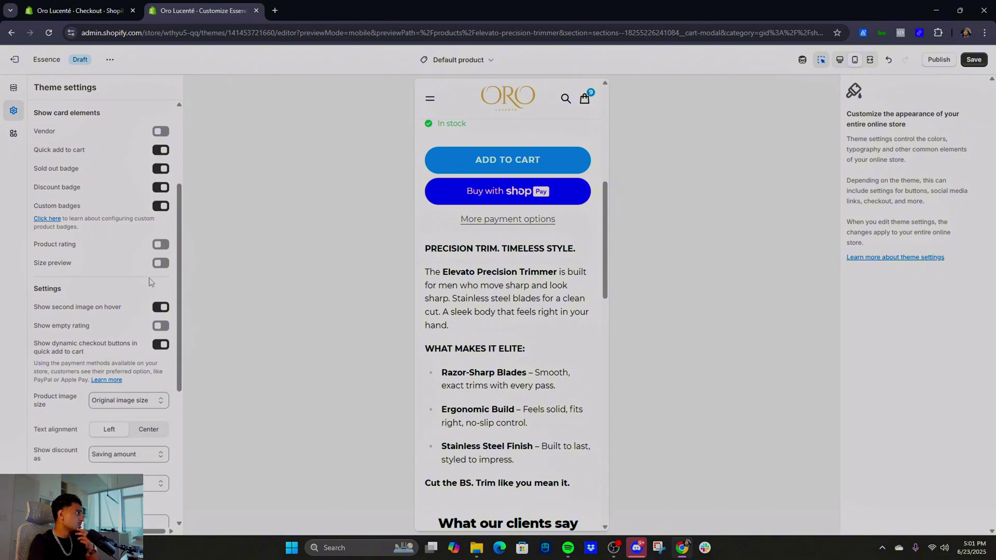
scroll(148, 265, "down", 5)
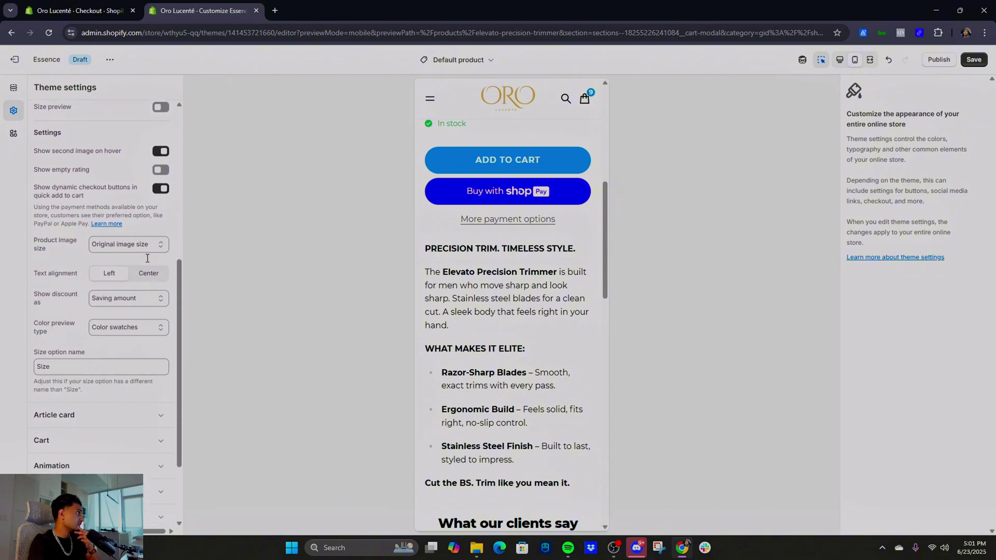
left_click(110, 318)
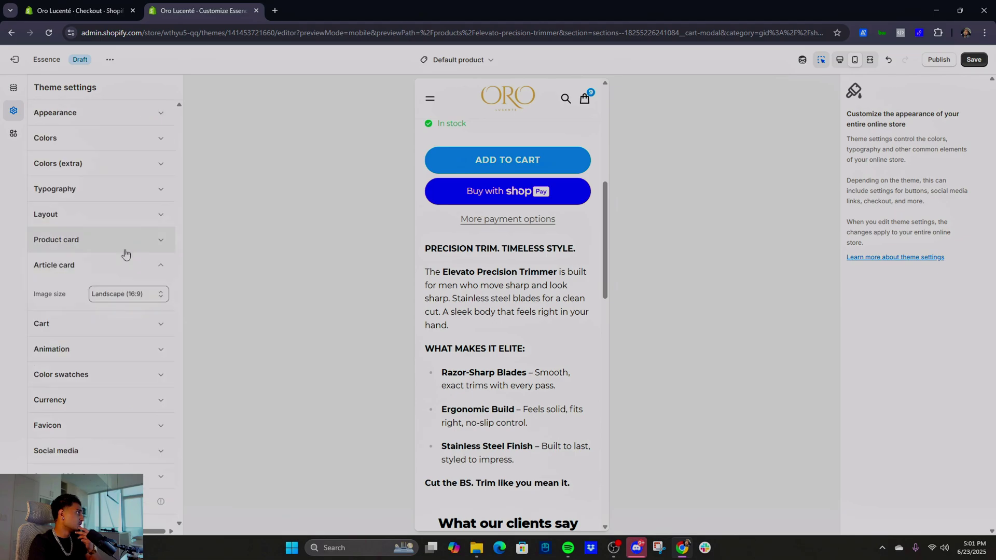
left_click(136, 323)
scroll(151, 282, "down", 4)
- Turn off the reveal on scroll and image zoom-in animations and save the theme
left_click(122, 361)
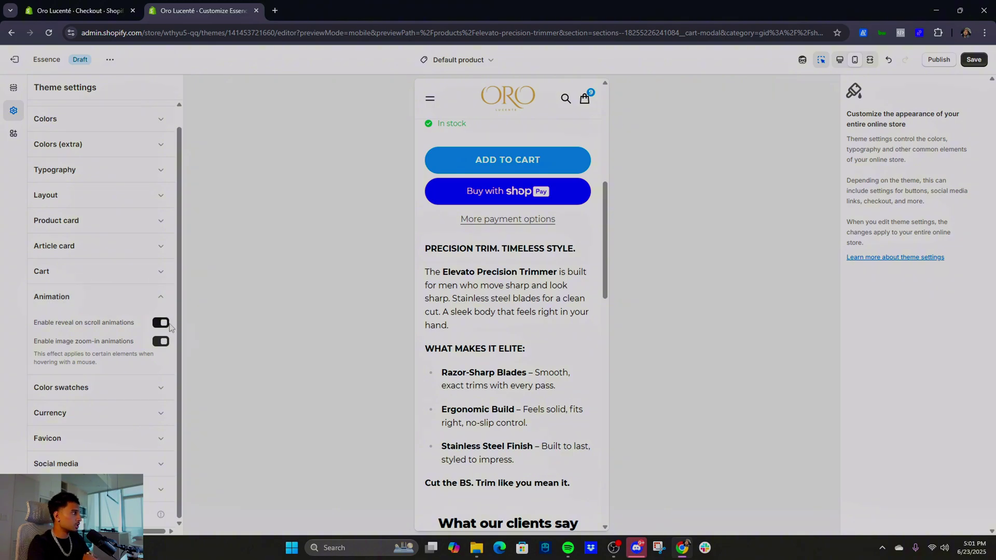
left_click(165, 325)
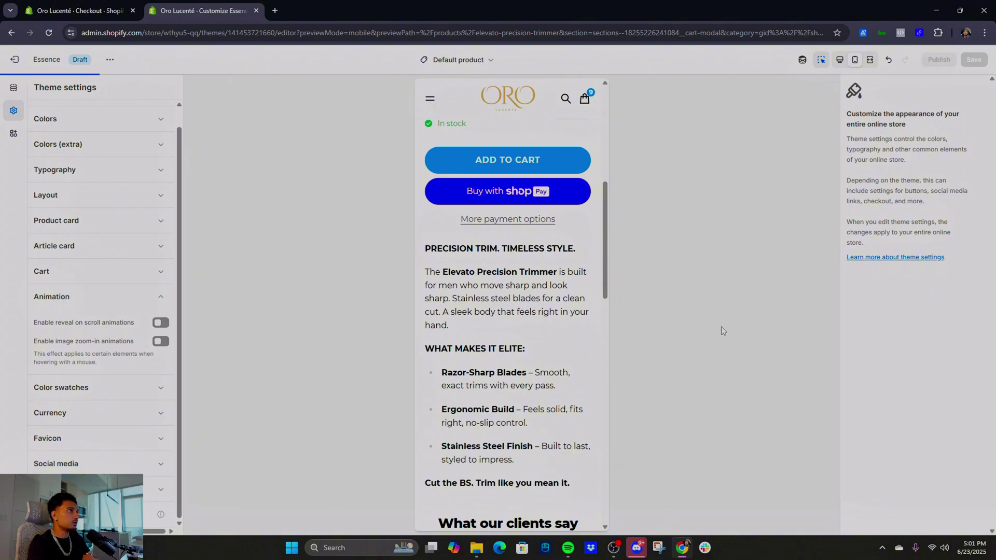
left_click(973, 59)
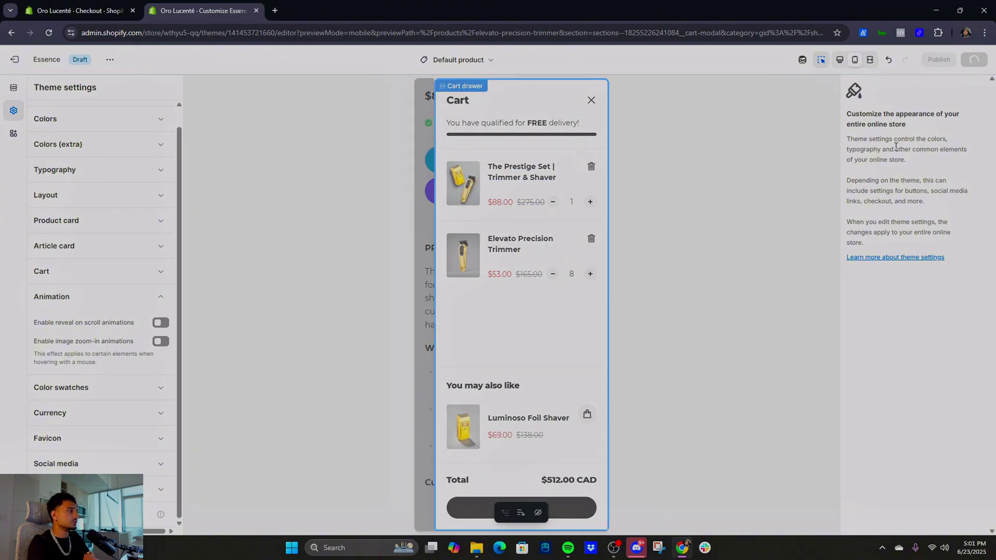
- Turn on currency codes for the store's prices in the theme settings
left_click(122, 395)
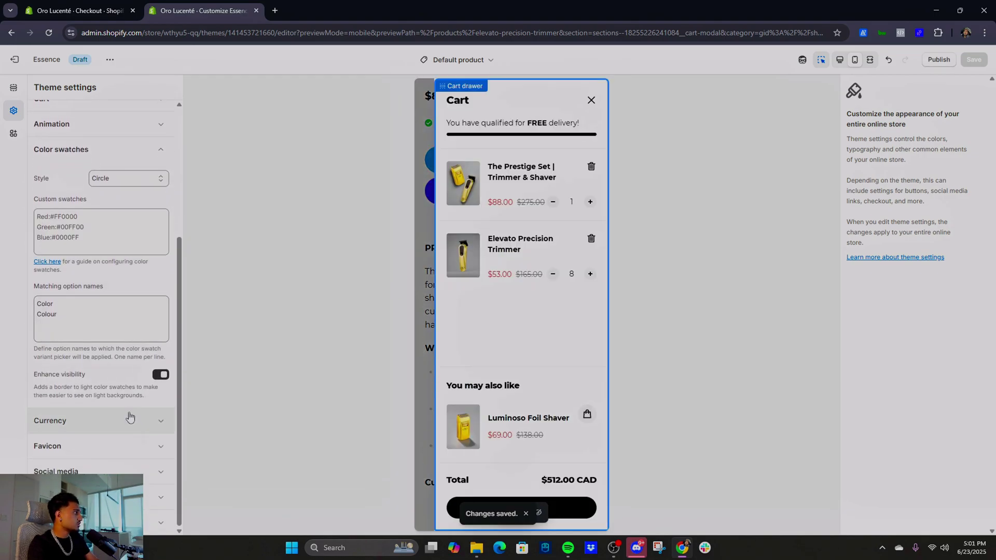
left_click(130, 417)
left_click(161, 420)
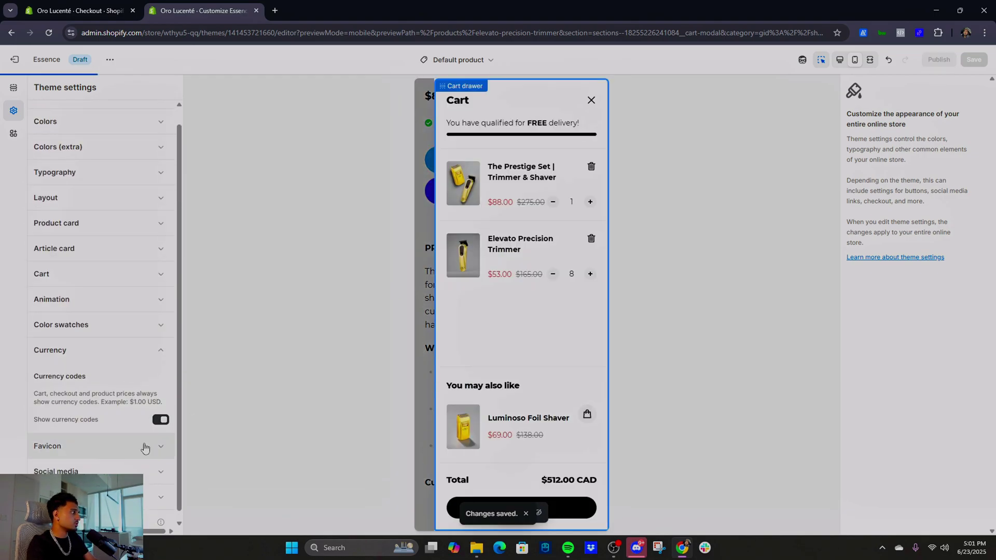
- Look over the social media account fields, save the theme changes and close the cart drawer in the preview
left_click(122, 467)
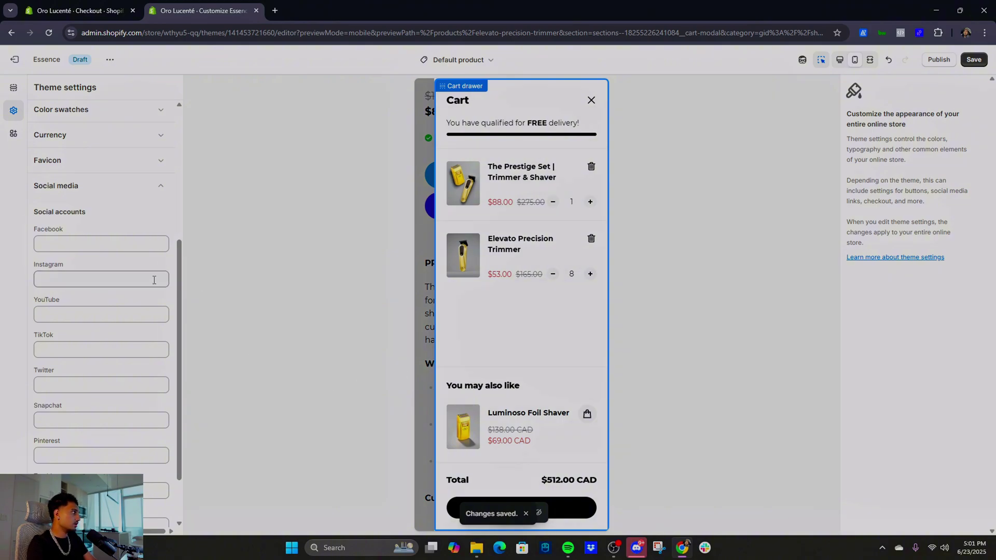
scroll(62, 275, "down", 2)
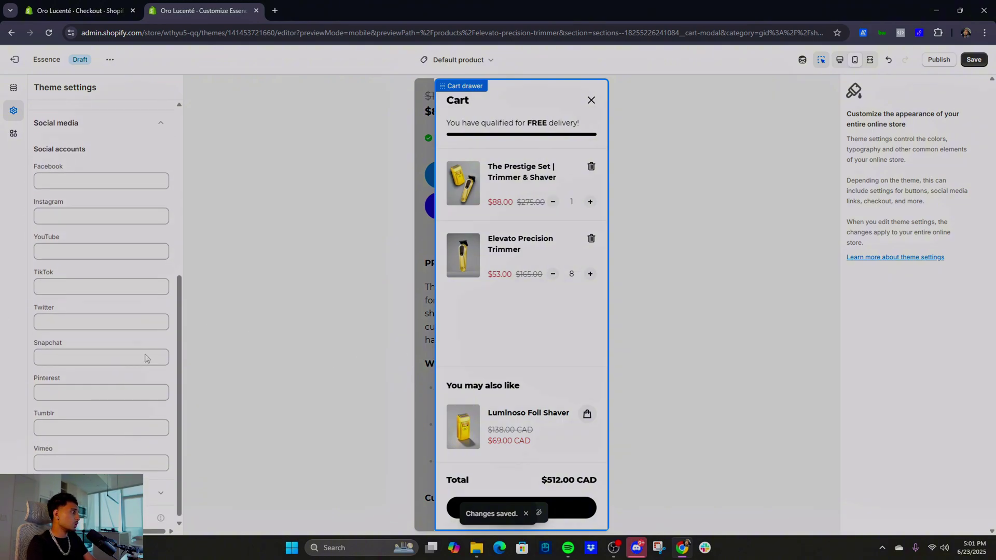
scroll(81, 279, "up", 8)
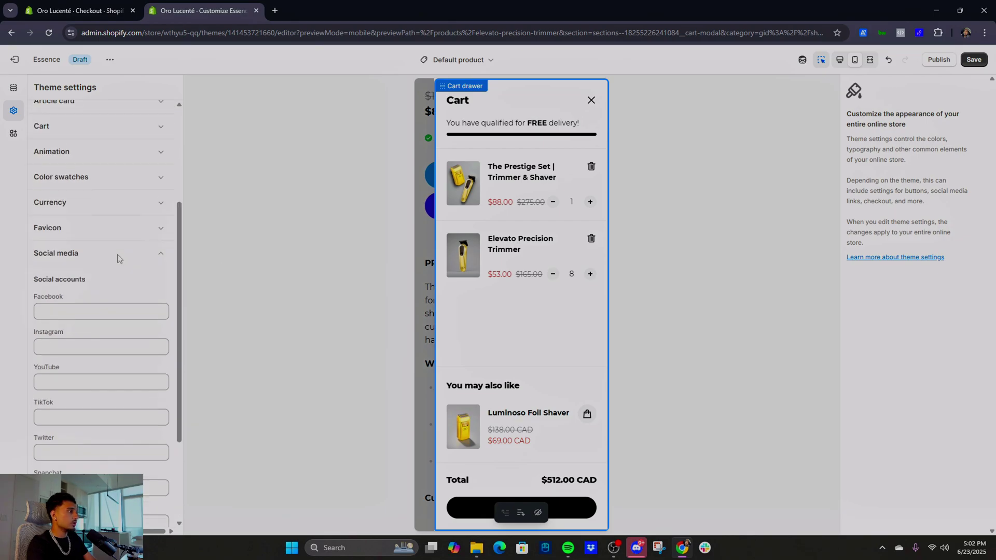
left_click(974, 60)
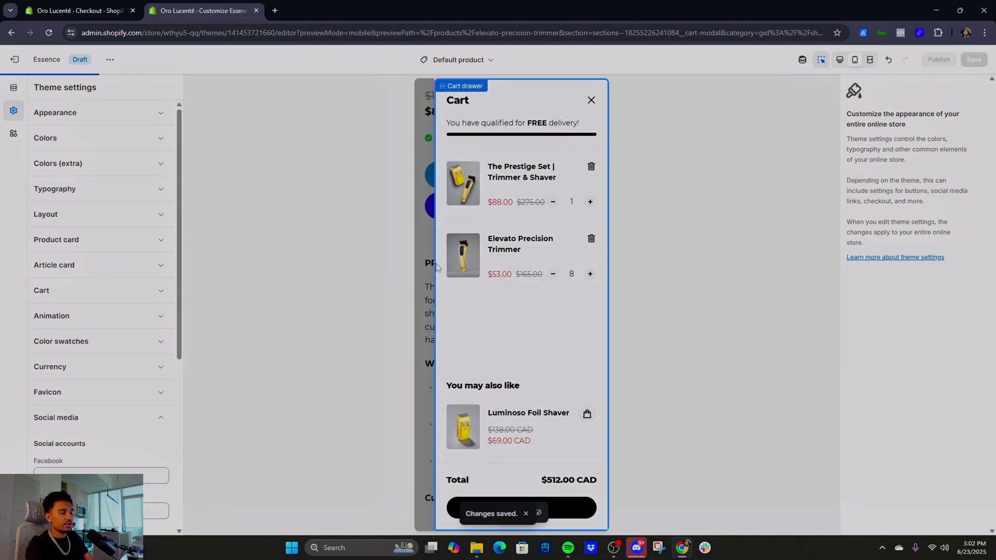
left_click(591, 100)
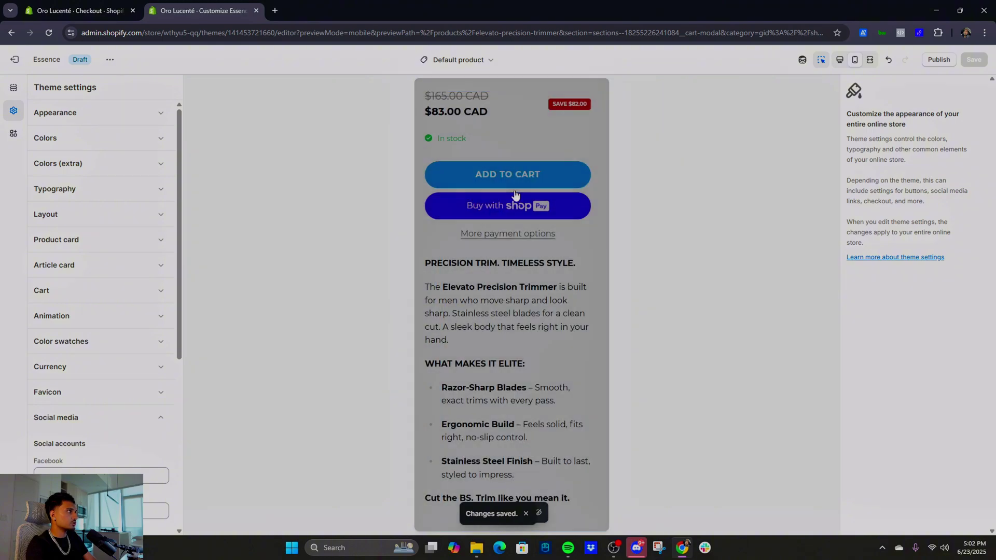
- Open the live My Store configuration for customizing in the checkout editor
left_click(459, 60)
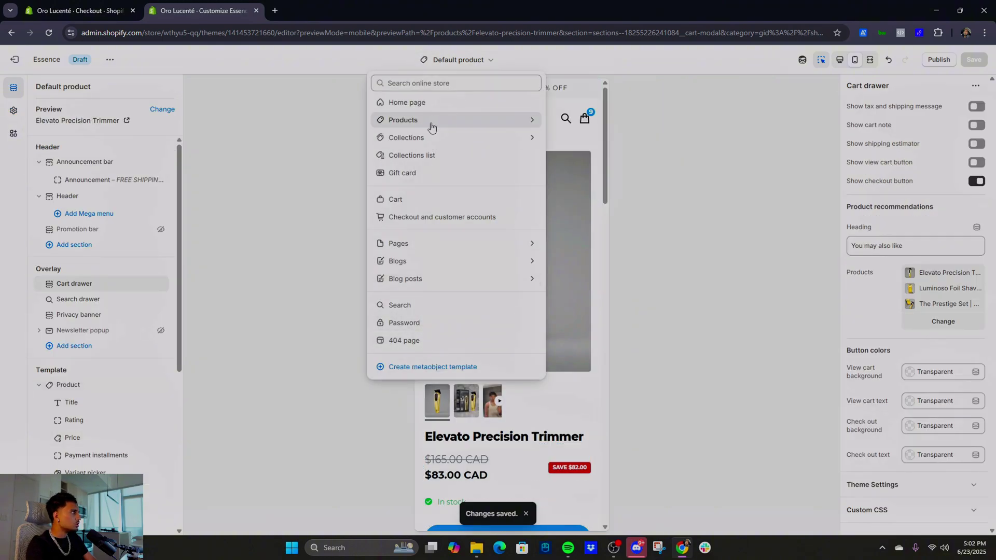
left_click(438, 216)
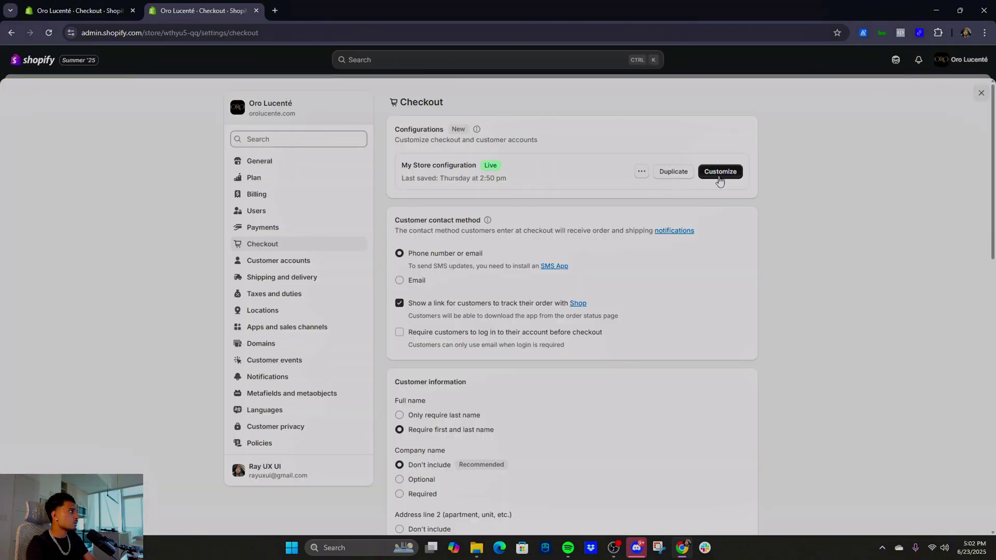
left_click(723, 173)
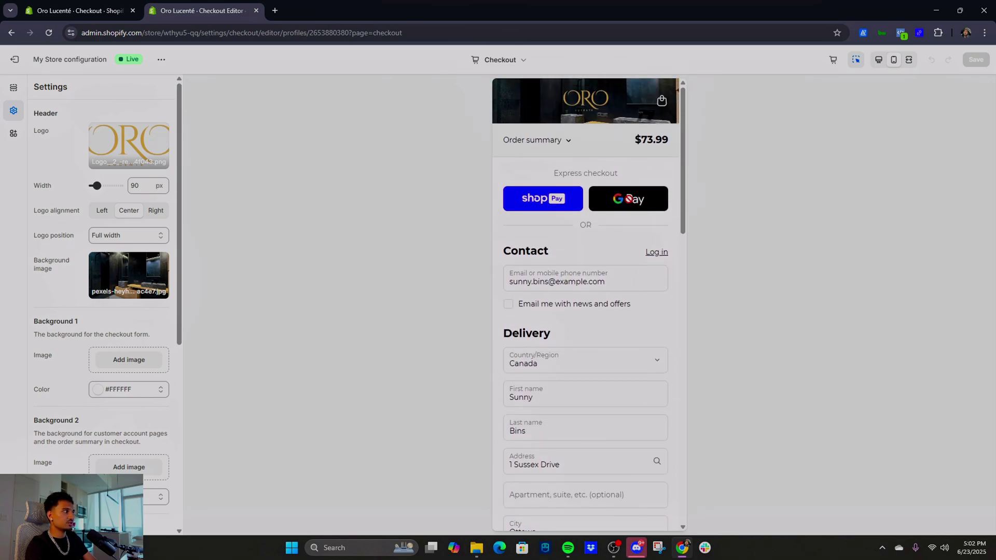
- Examine the mobile checkout preview from the header through delivery, payment and order summary to the policy links
scroll(623, 277, "down", 10)
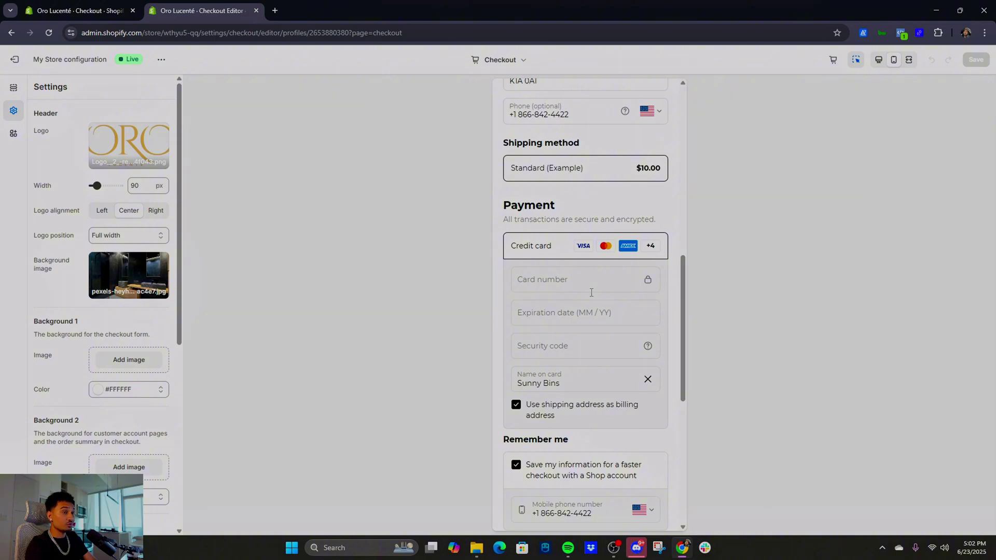
scroll(585, 281, "down", 7)
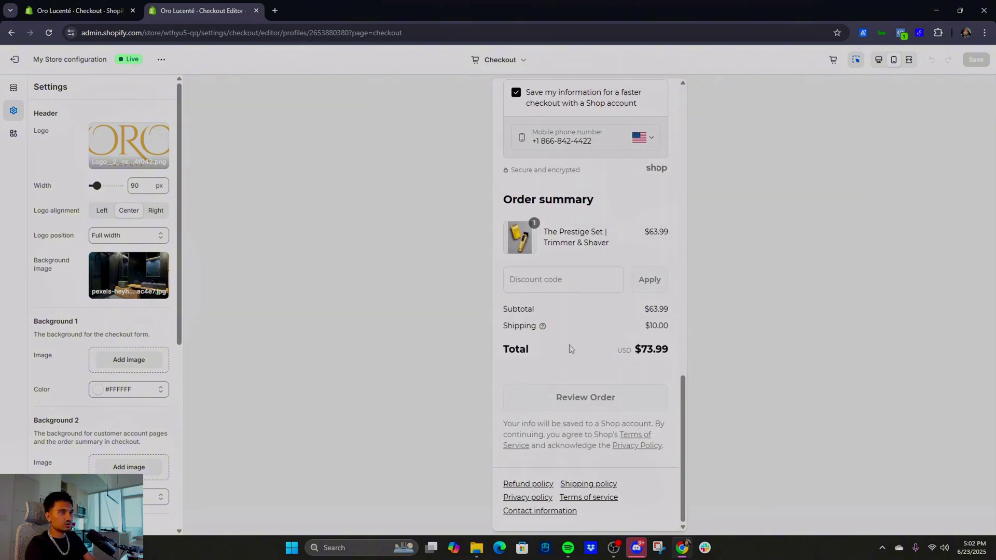
scroll(570, 349, "up", 1)
scroll(615, 357, "down", 1)
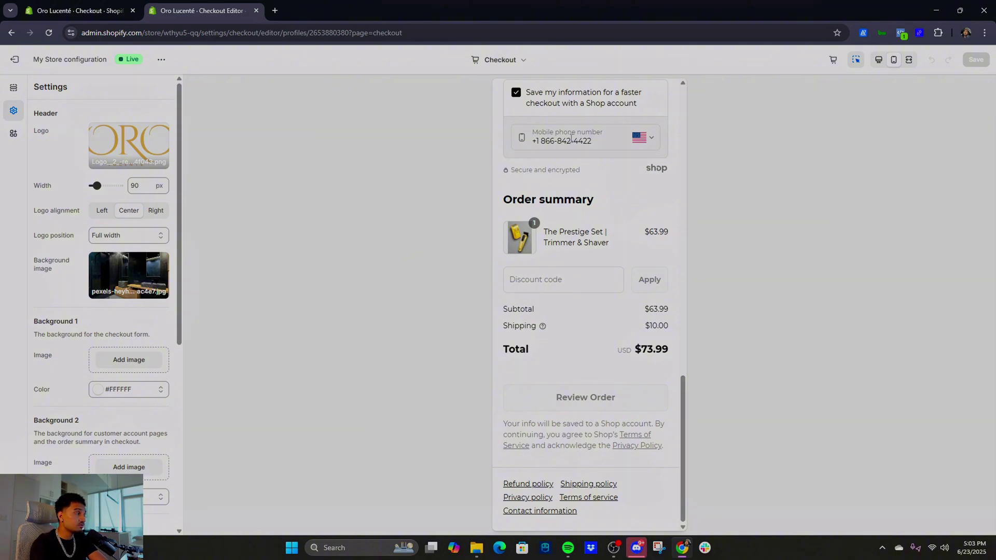
scroll(553, 236, "up", 10)
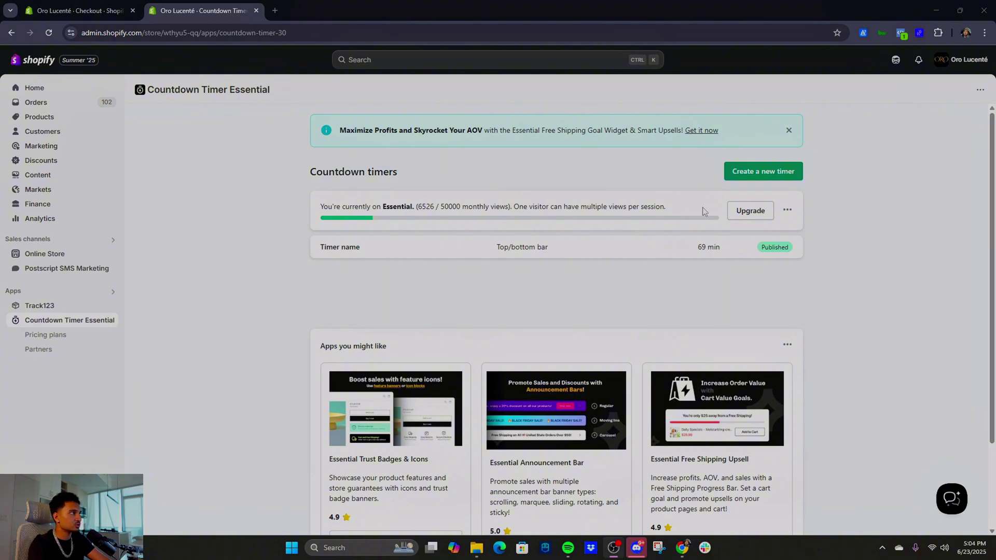
- Open the published top/bottom bar timer in Countdown Timer Essential and review its card, typography and button design settings
left_click(542, 258)
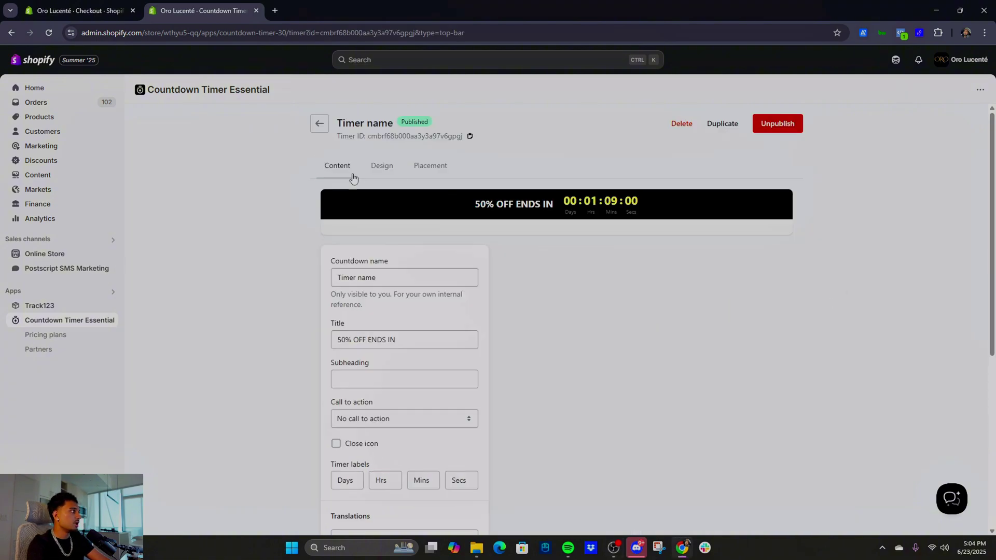
left_click(372, 167)
scroll(374, 238, "down", 10)
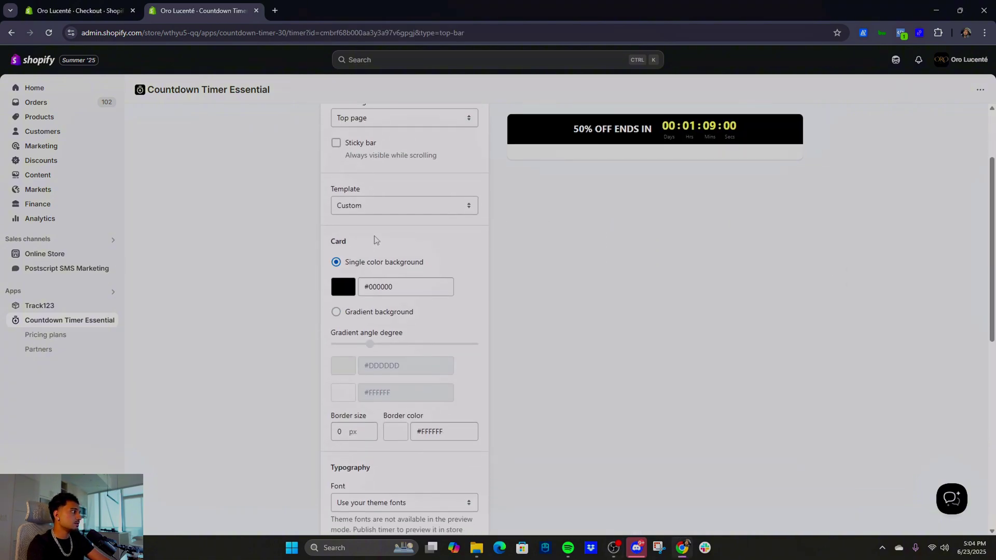
scroll(425, 251, "up", 10)
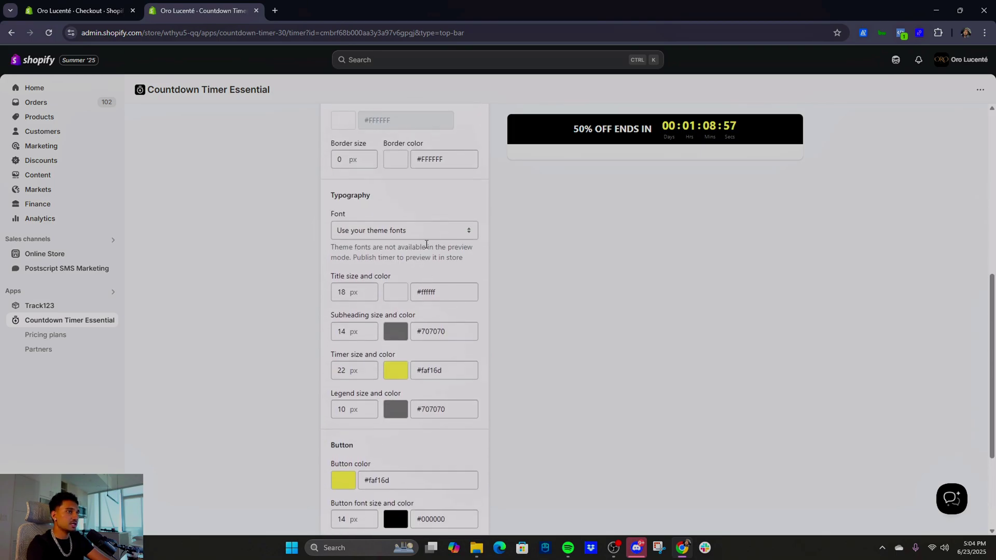
- Review the timer's page placement and geolocation targeting options and return to its design settings
left_click(421, 166)
scroll(438, 216, "down", 5)
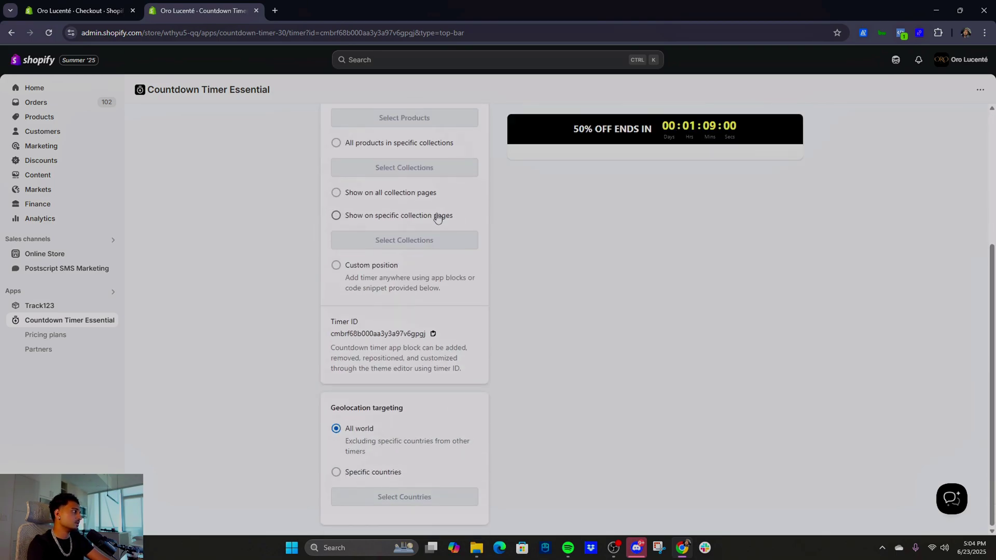
scroll(438, 216, "up", 5)
left_click(389, 173)
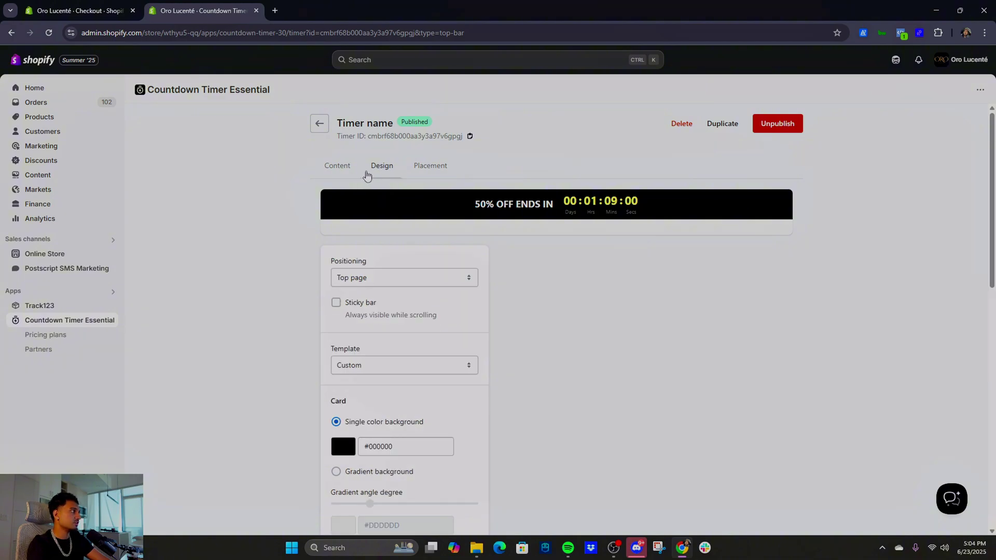
- Examine the timer's content settings, from countdown name, title and labels to timer type, minutes and what happens once it ends
left_click(345, 167)
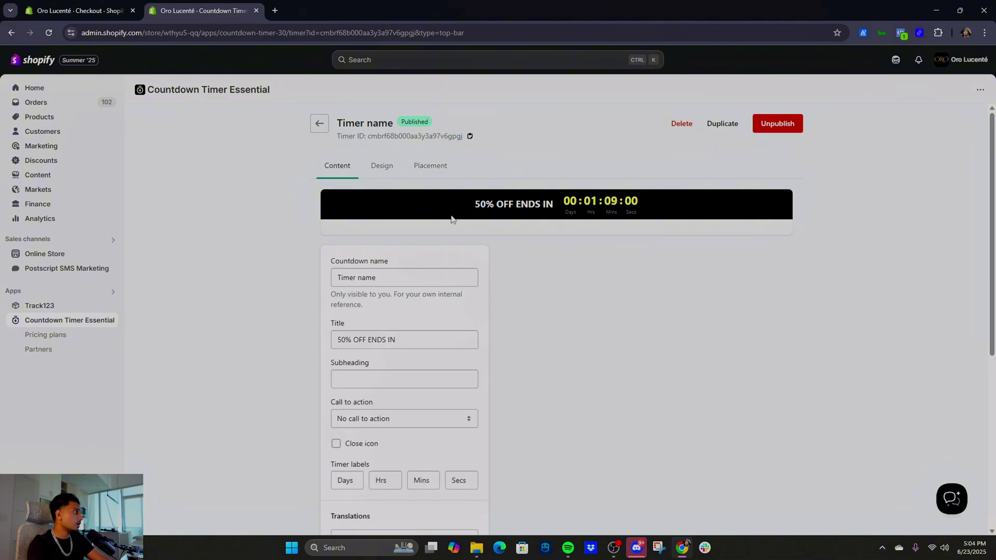
scroll(400, 167, "down", 1)
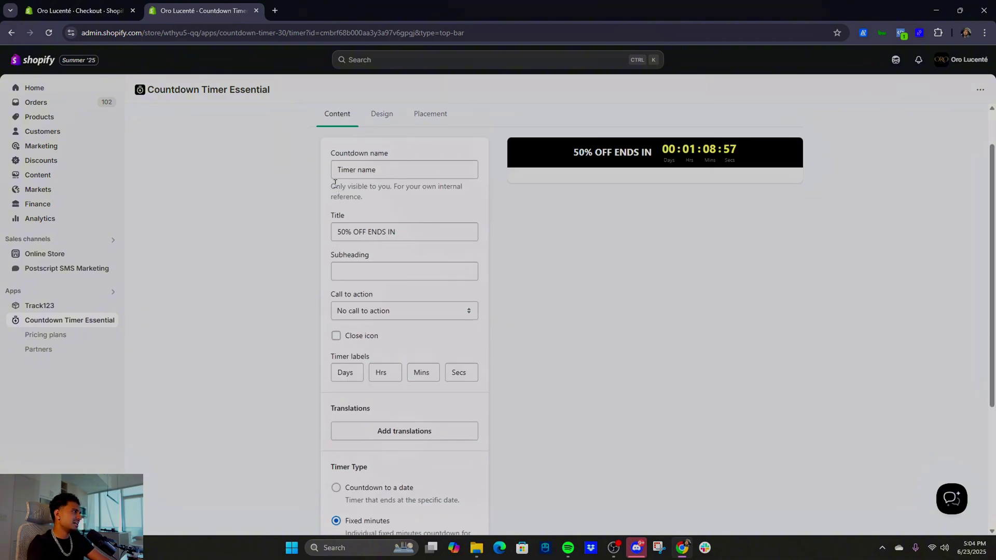
left_click_drag(336, 187, 372, 187)
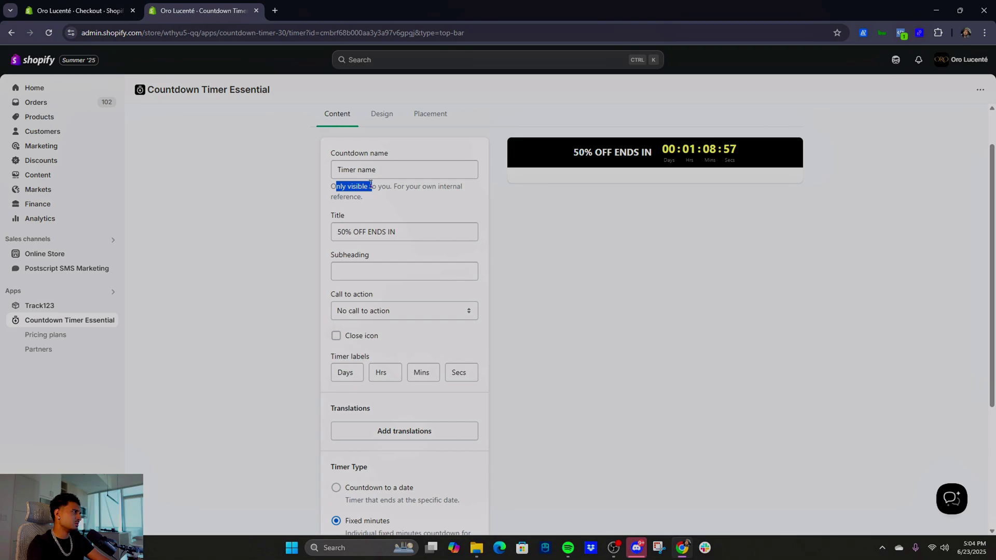
left_click(542, 243)
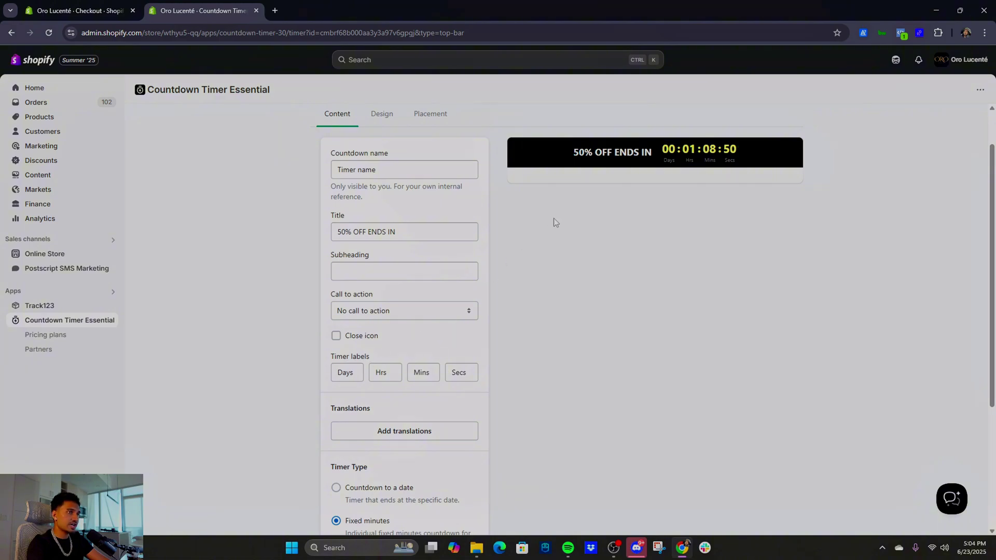
scroll(381, 323, "down", 4)
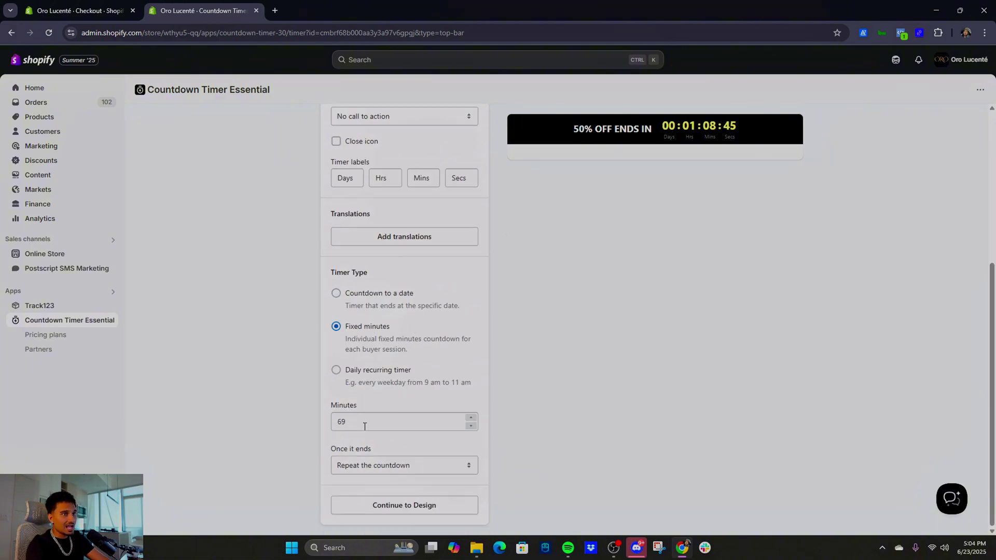
scroll(358, 404, "up", 6)
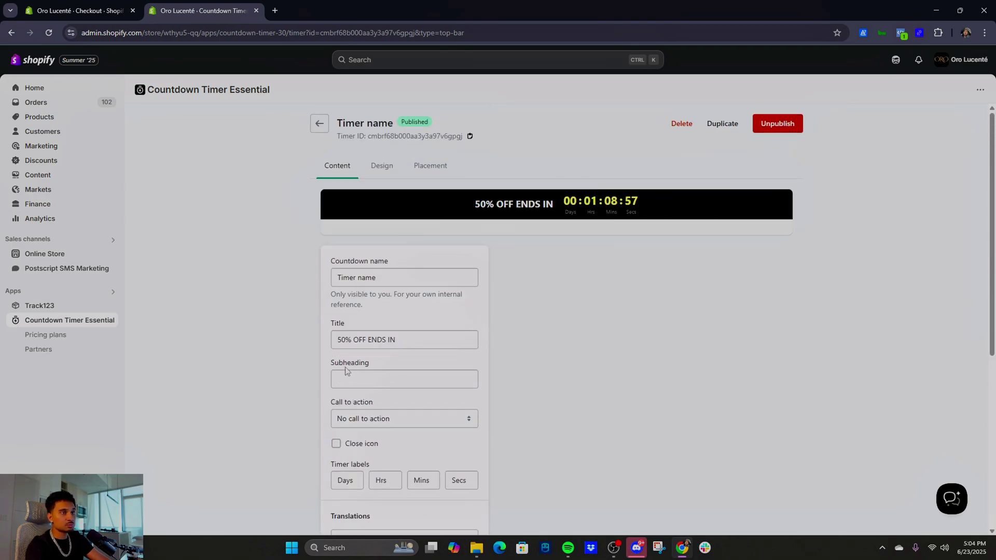
scroll(347, 373, "down", 6)
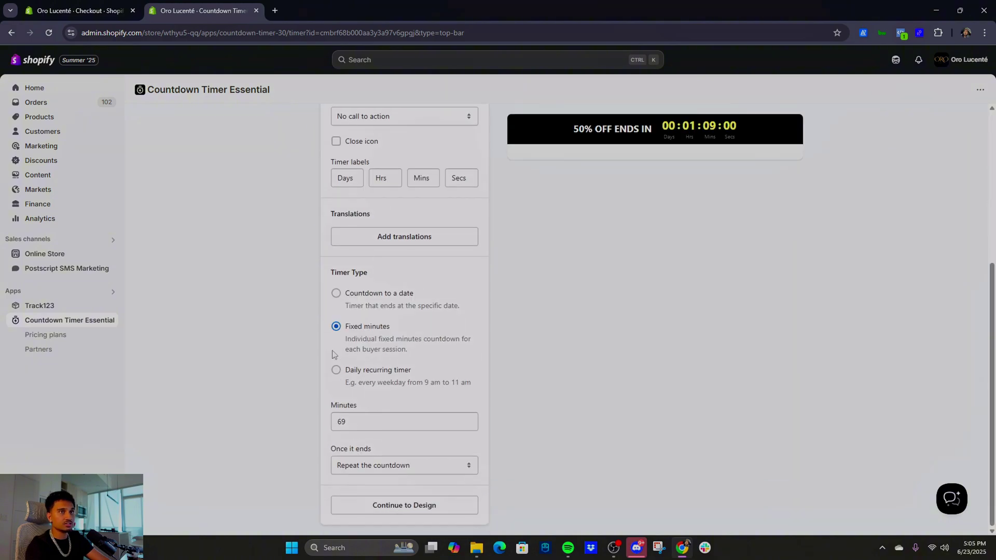